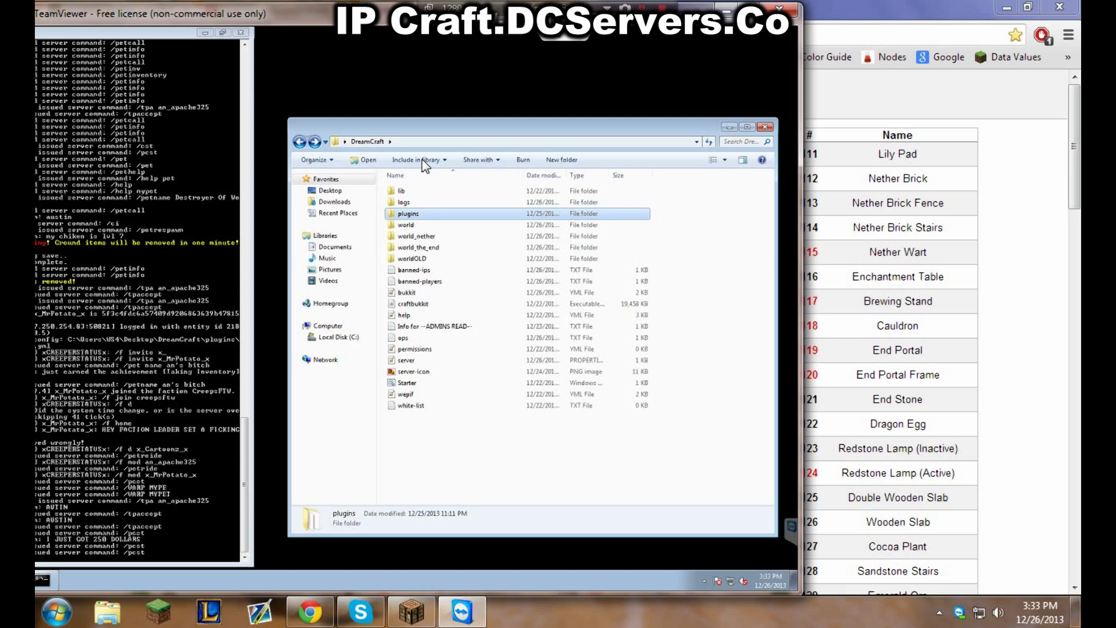
# Open the plugins folder and highlight the Essentials jar files from Essentials through EssentialsSpawn
pyautogui.doubleClick(447, 213)
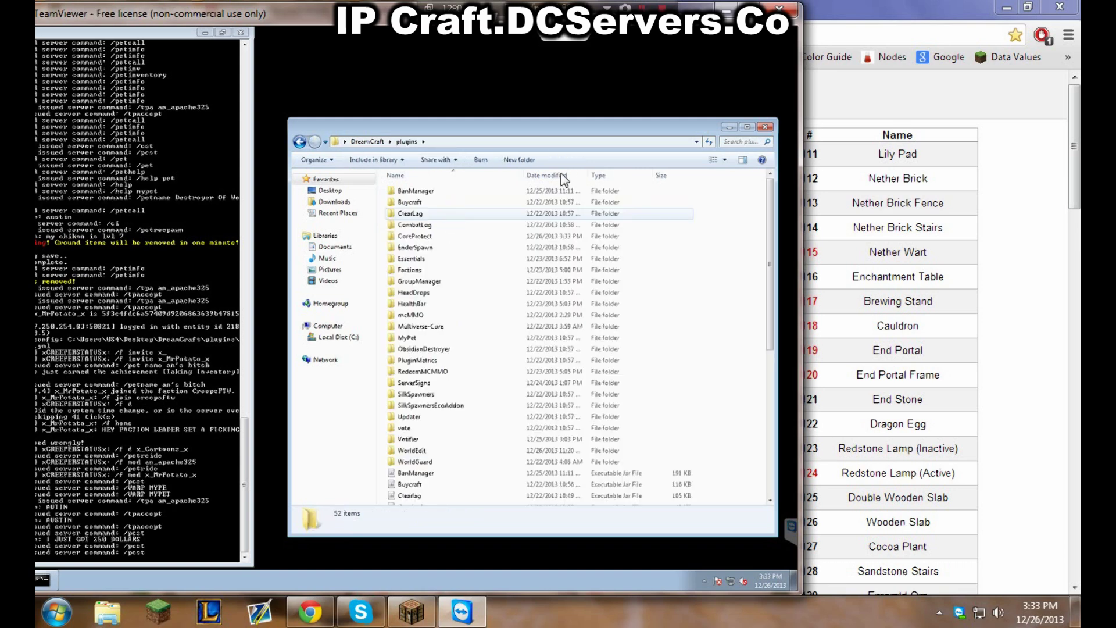
pyautogui.scroll(-7, 511, 393)
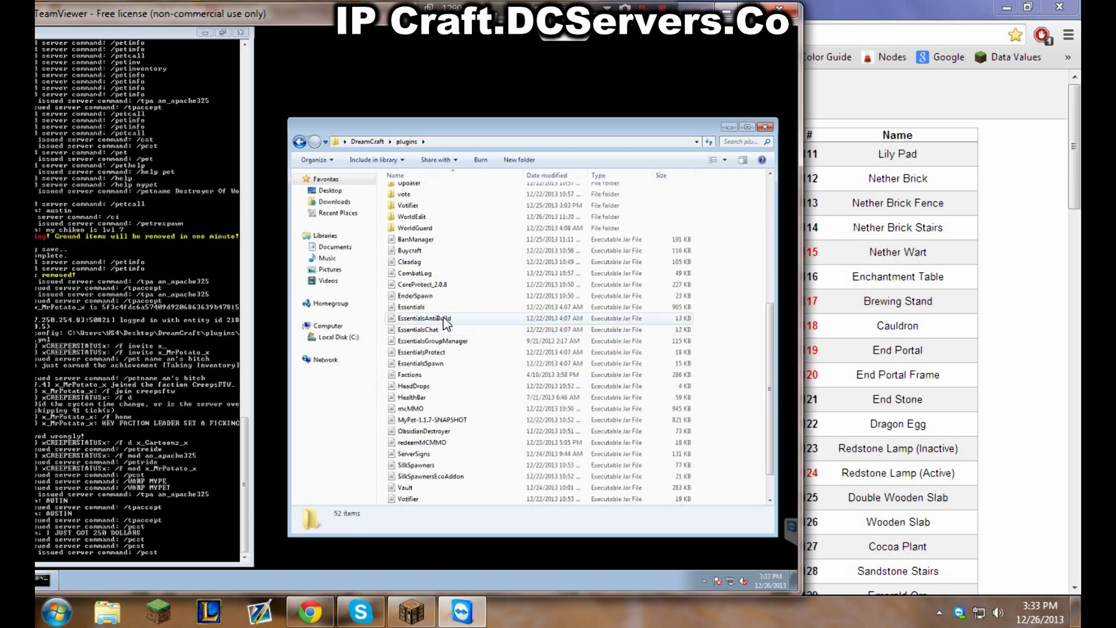
pyautogui.click(443, 308)
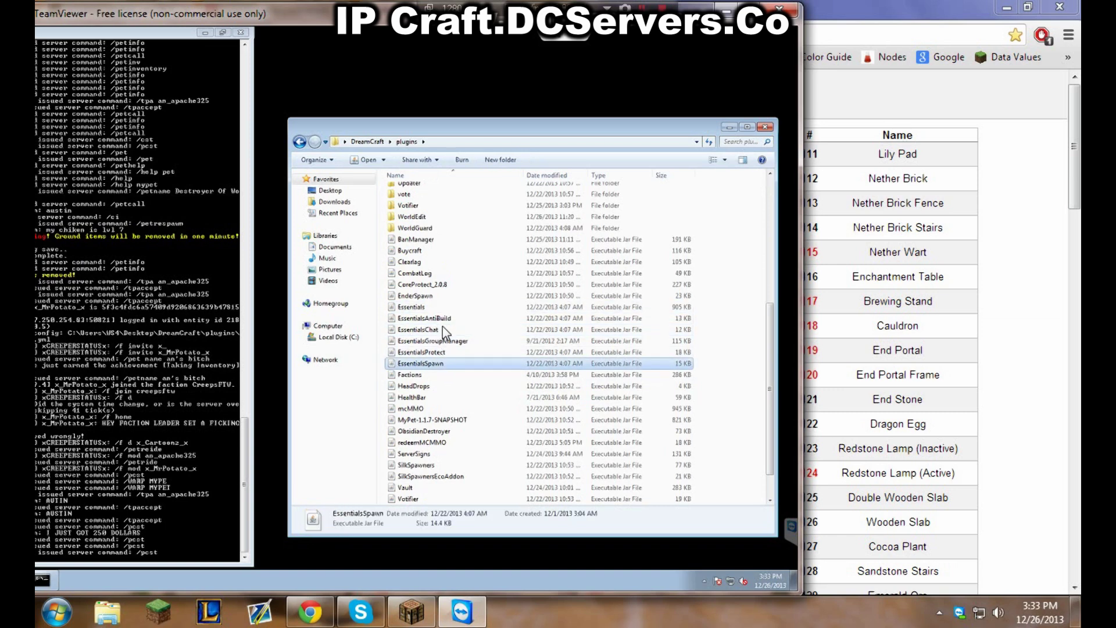
pyautogui.keyDown('shift'); pyautogui.click(451, 369); pyautogui.keyUp('shift')
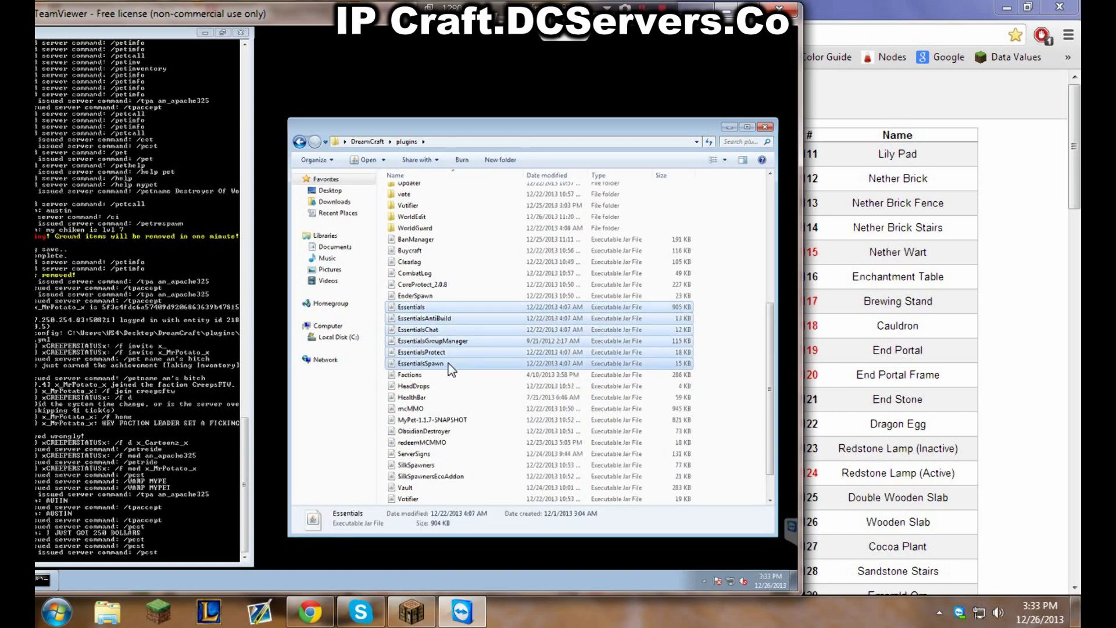
pyautogui.click(456, 310)
pyautogui.scroll(7, 516, 409)
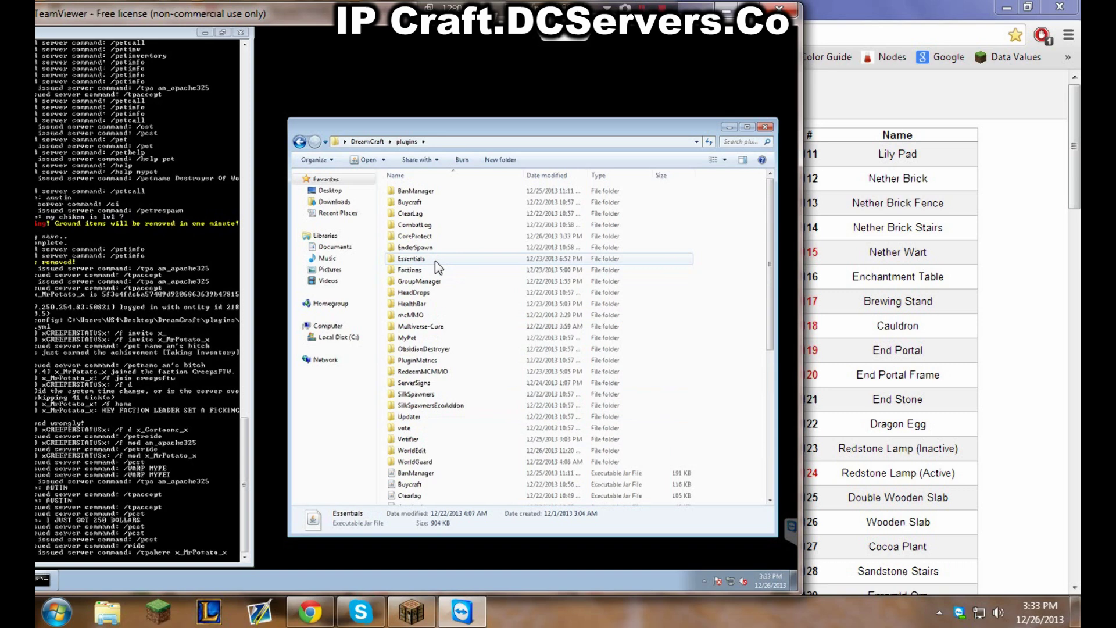
# Open the config.yml file from the Essentials plugin folder
pyautogui.doubleClick(435, 259)
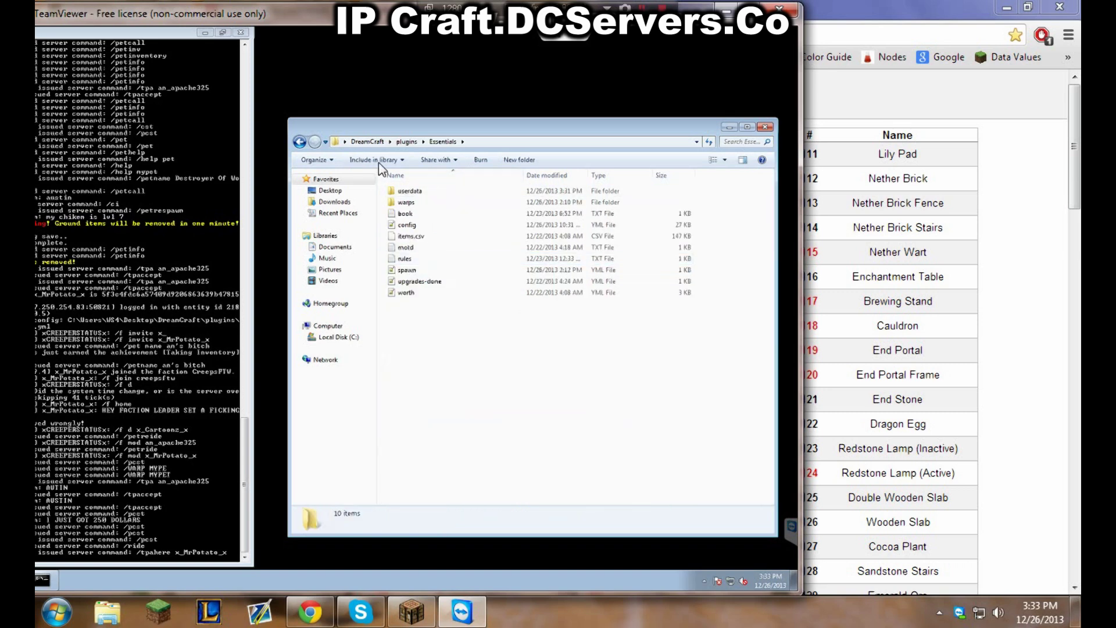
pyautogui.doubleClick(424, 226)
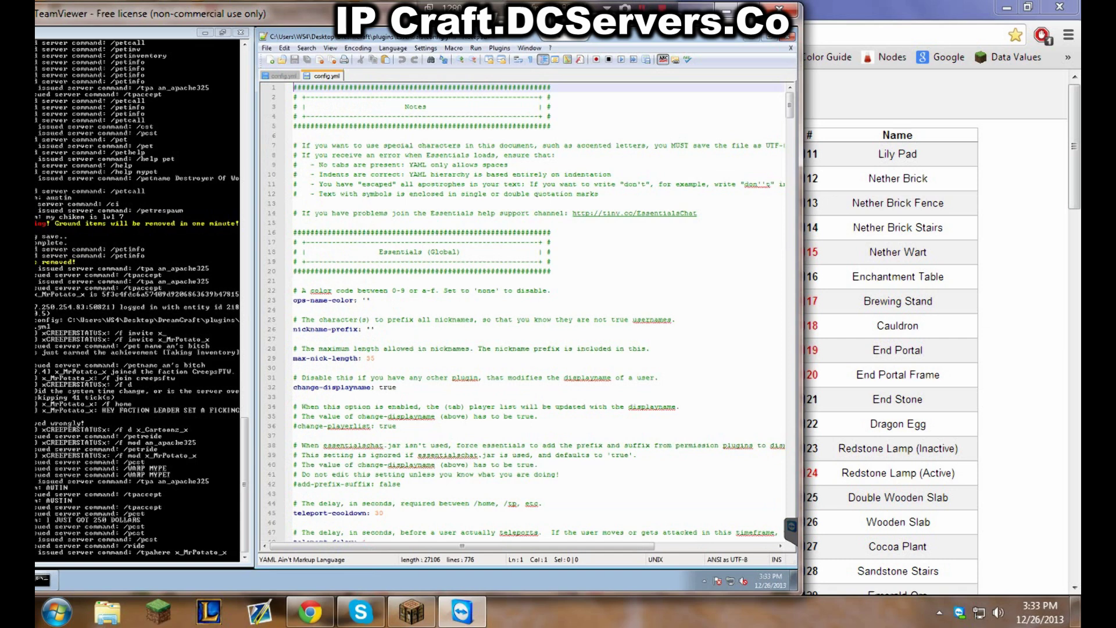
pyautogui.scroll(-6, 544, 312)
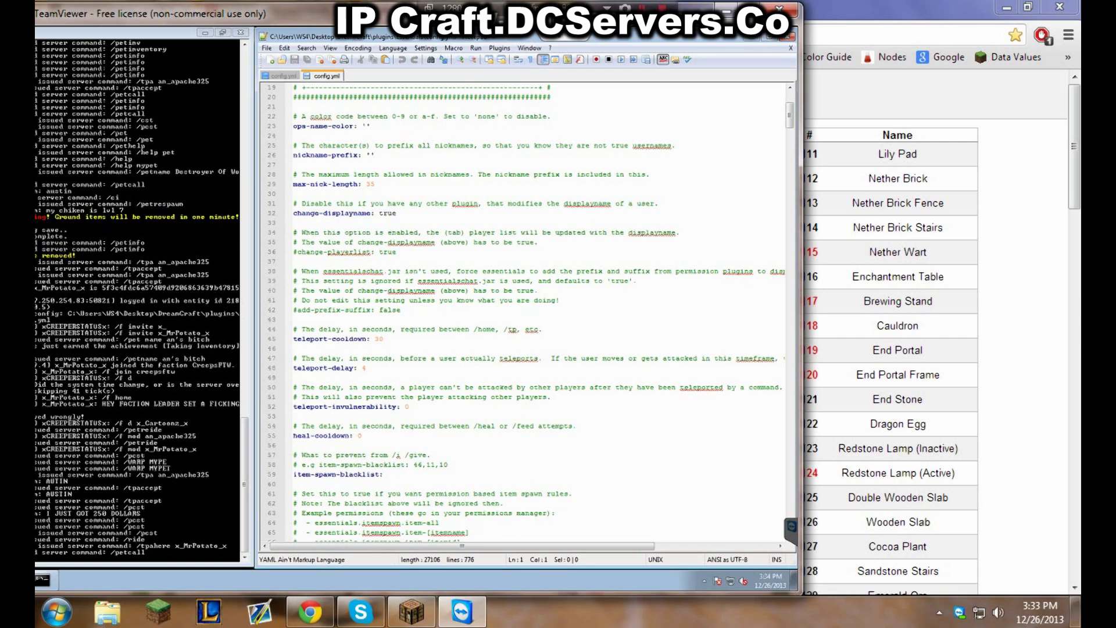
# Search config.yml for "kit" through successive matches until the kits section, and close the search
pyautogui.hotkey('ctrl', 'f')
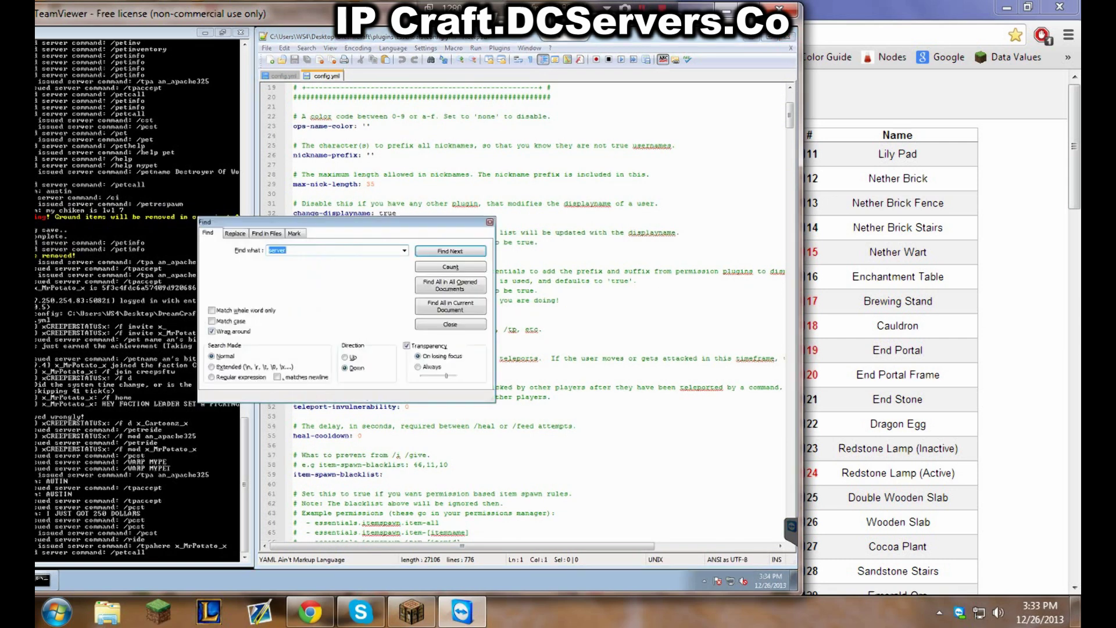
pyautogui.write('kit')
pyautogui.press('Return')
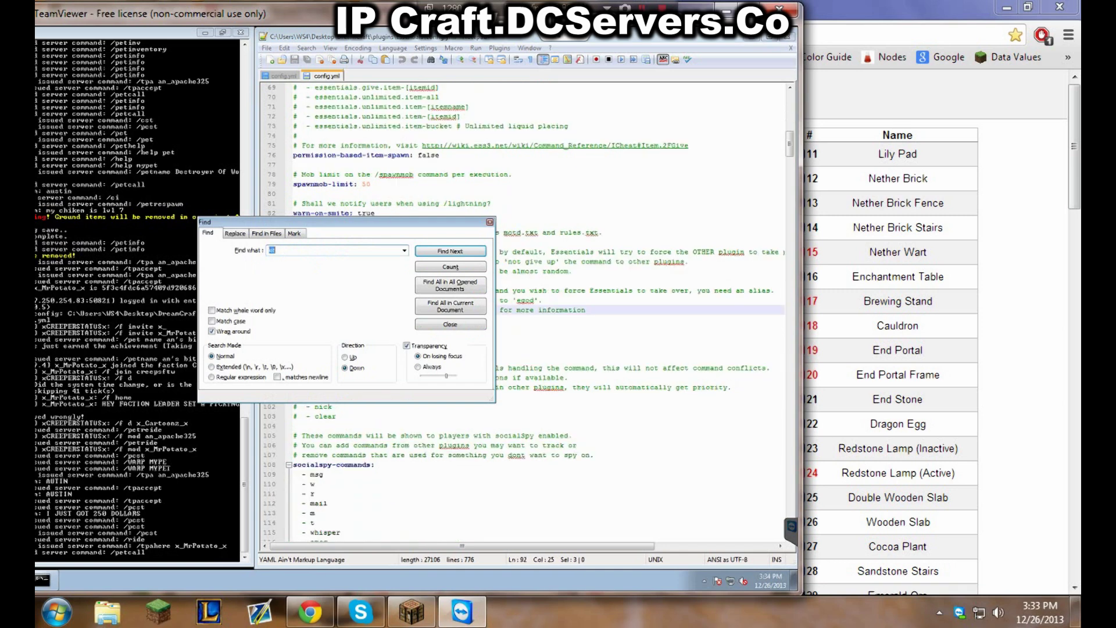
pyautogui.moveTo(350, 223); pyautogui.dragTo(620, 356)
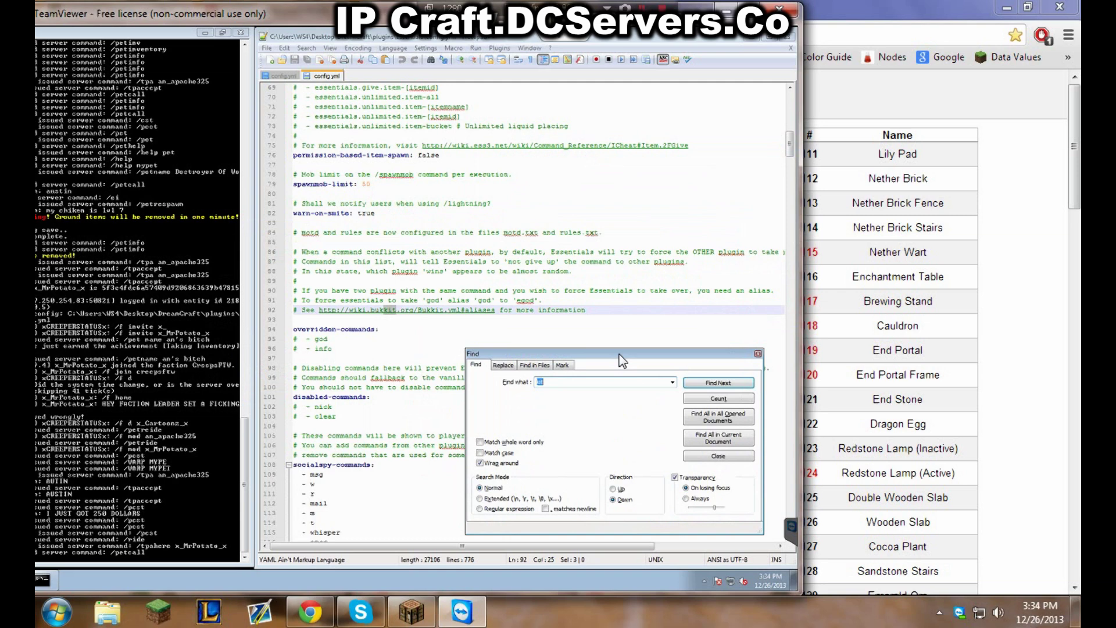
pyautogui.press('Return')
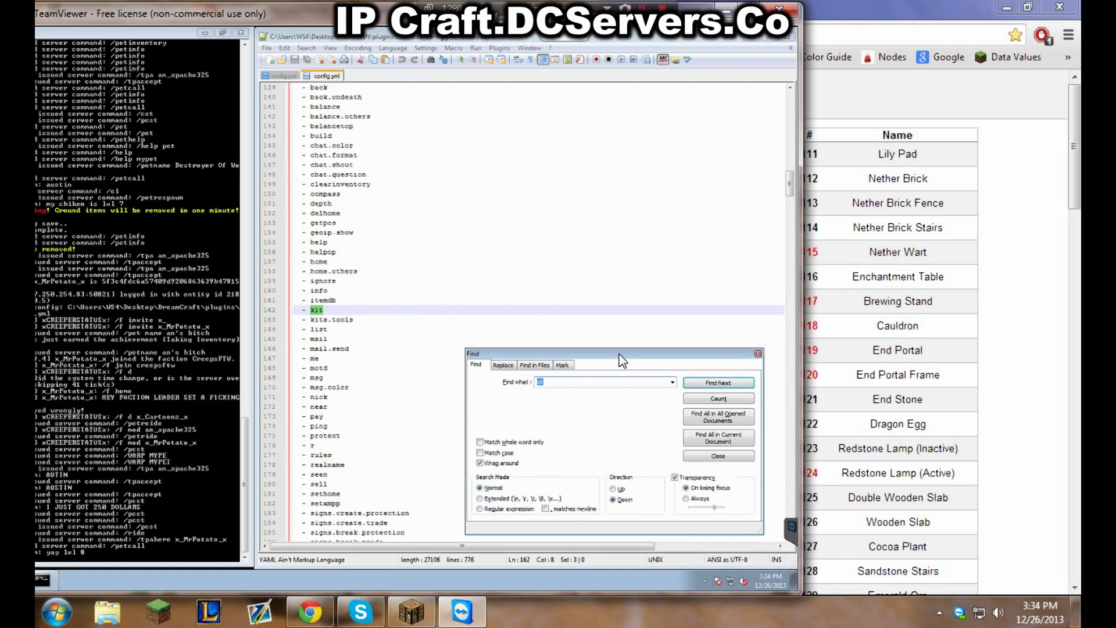
pyautogui.press('Return')
pyautogui.press('Return')
pyautogui.press('Return')
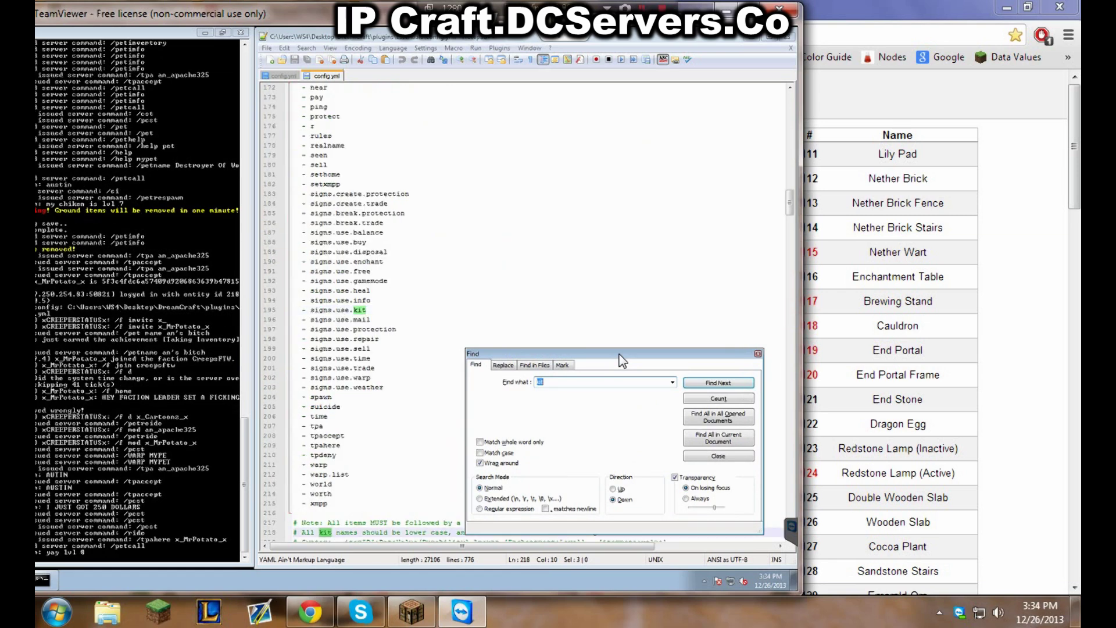
pyautogui.press('Return')
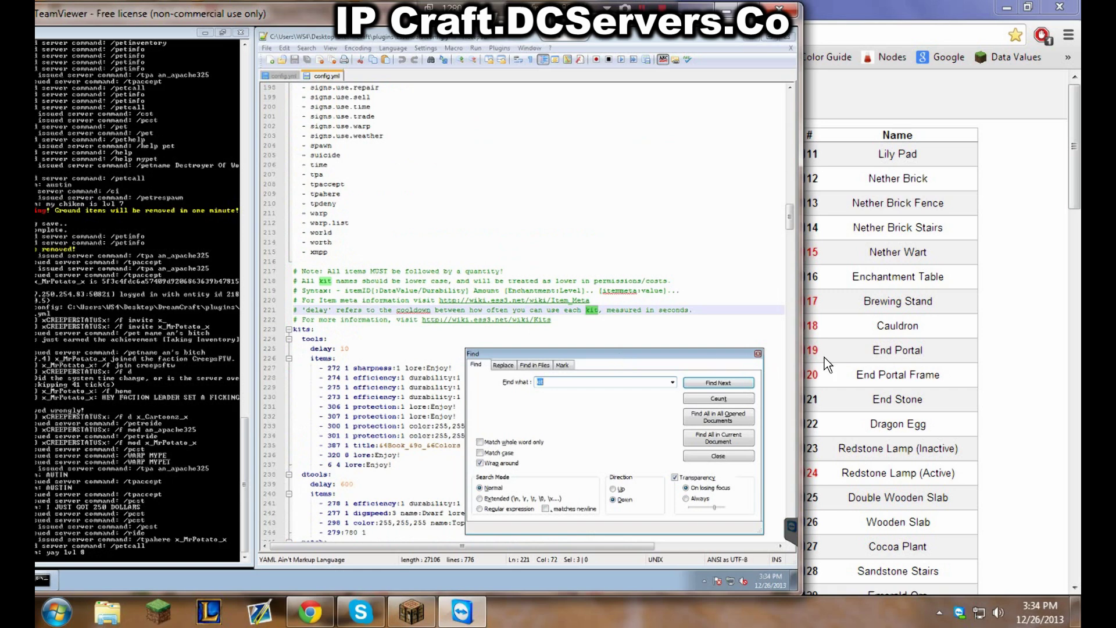
pyautogui.click(758, 354)
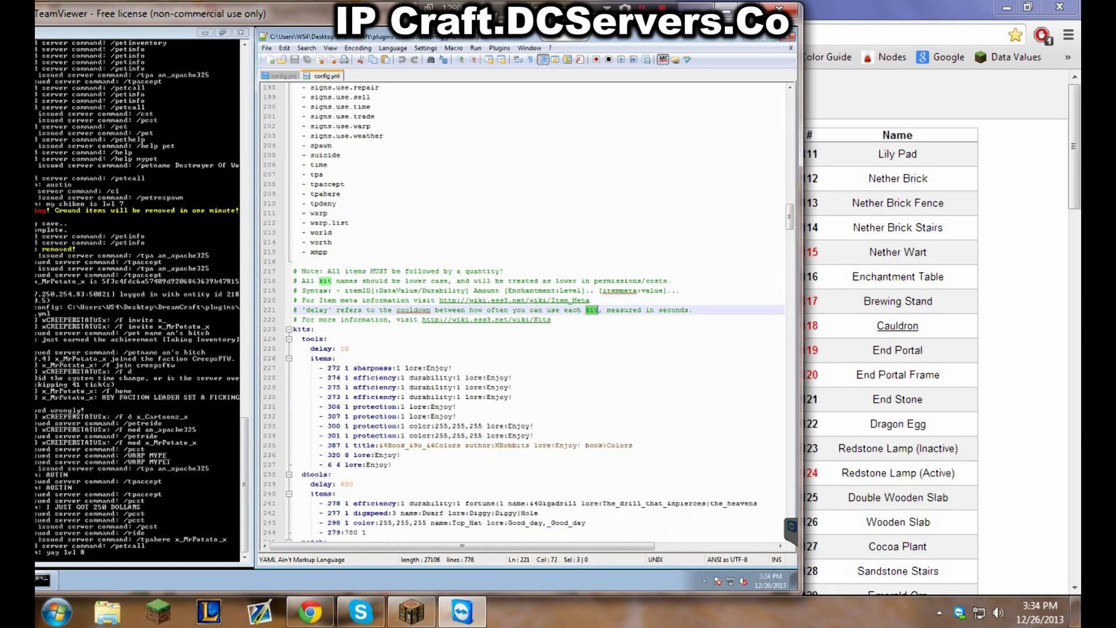
# Review the existing kit definitions in the kits section from tools down to medevacIII
pyautogui.click(327, 338)
pyautogui.click(306, 328)
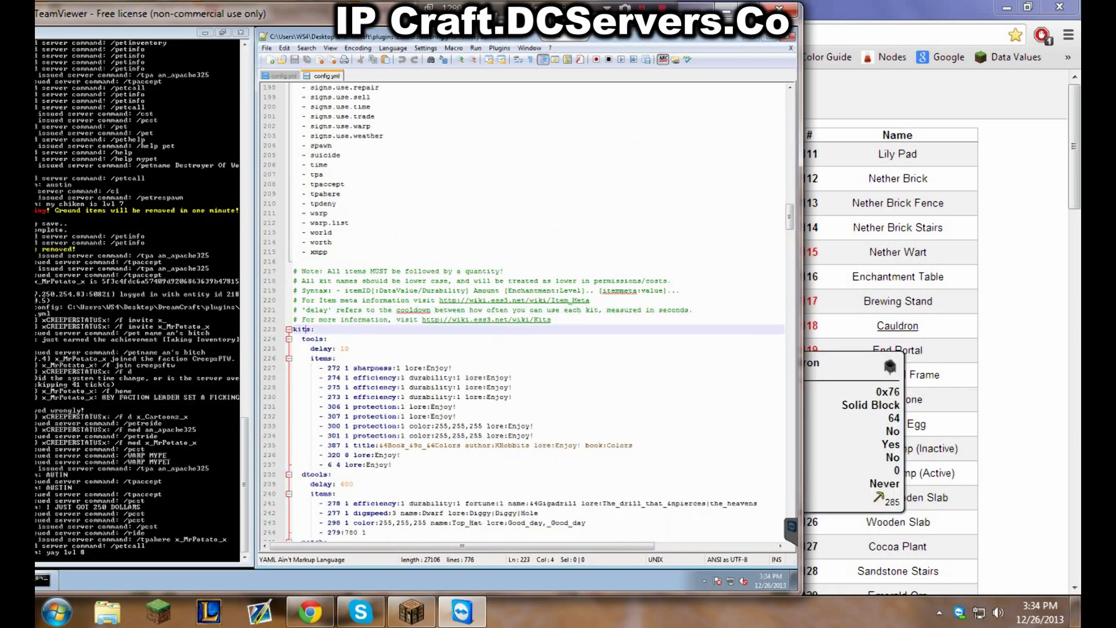
pyautogui.click(511, 377)
pyautogui.scroll(-15, 534, 312)
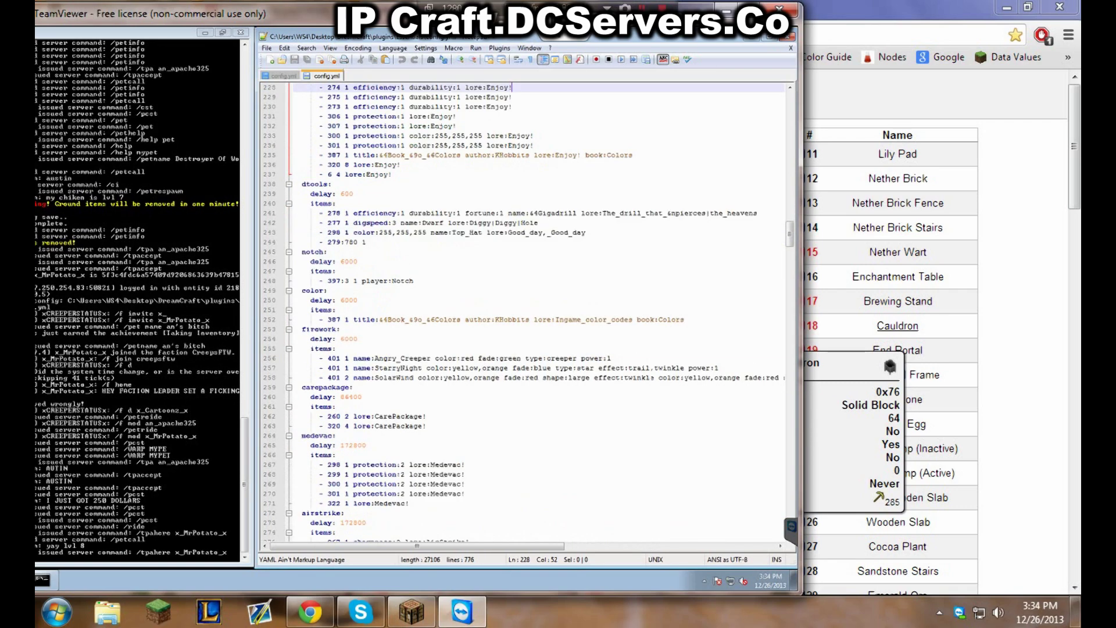
pyautogui.scroll(-20, 534, 312)
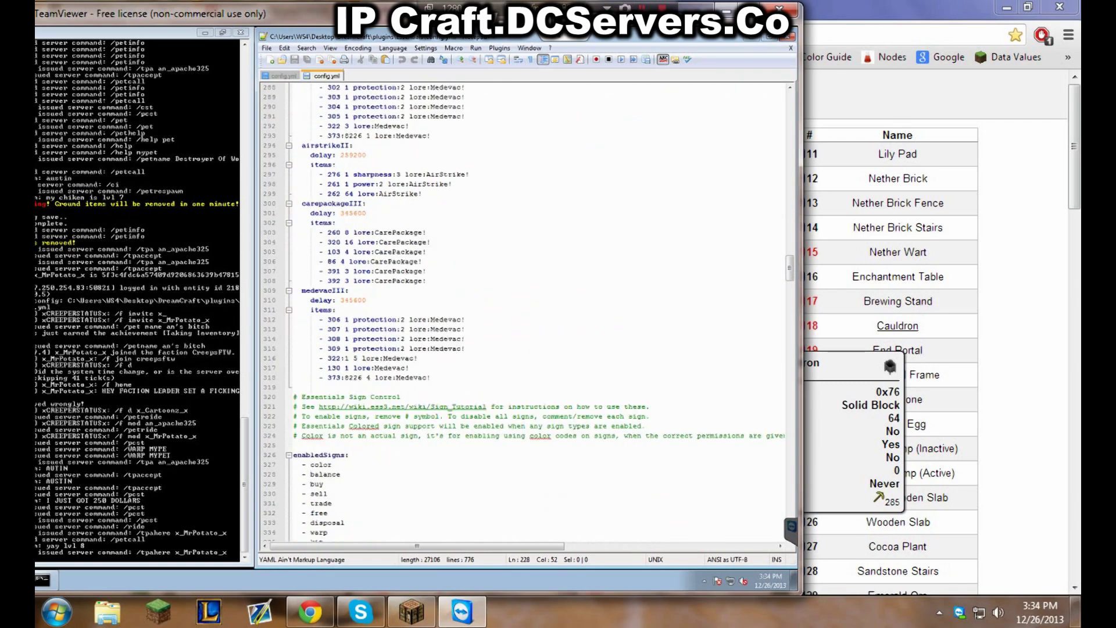
pyautogui.scroll(4, 534, 312)
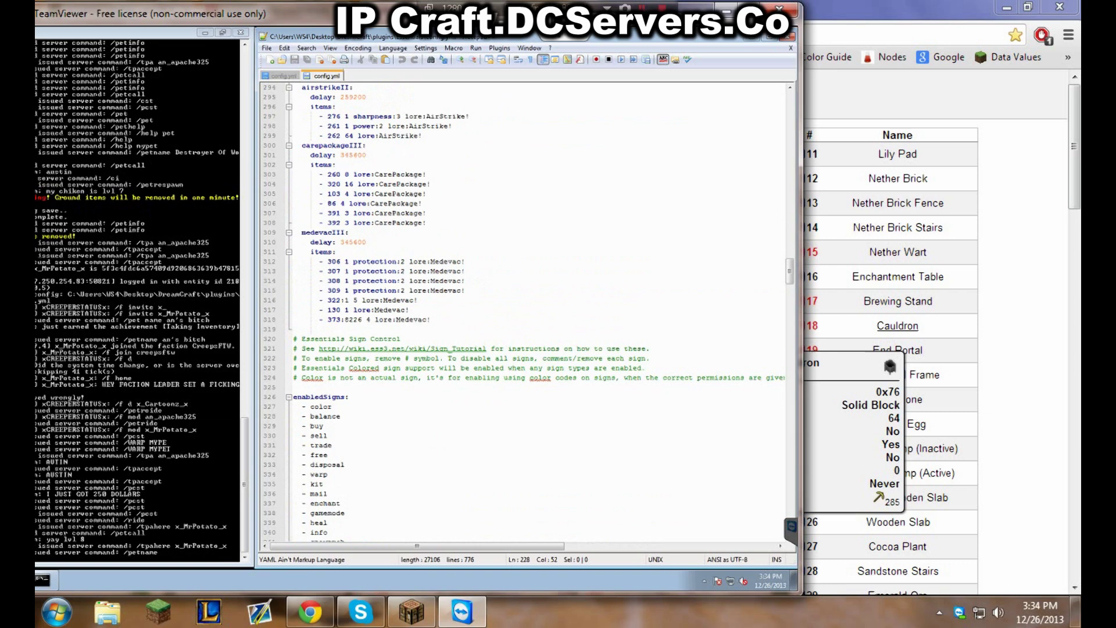
# Add a new kit entry "testKit:" below the last medevacIII item, aligned with the other kit names
pyautogui.click(431, 348)
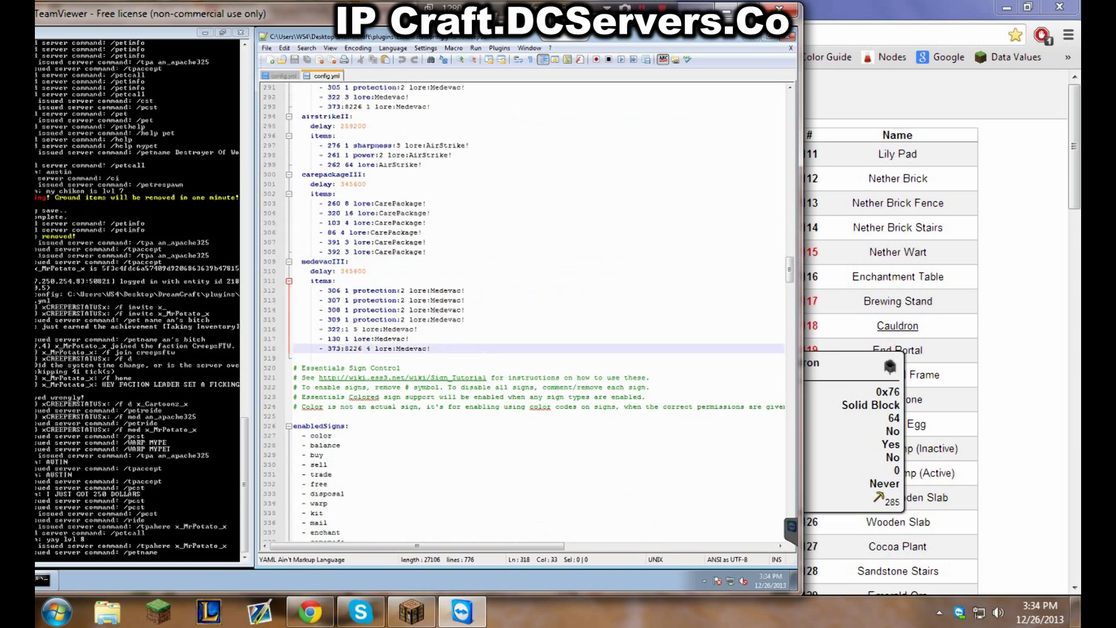
pyautogui.press('Return')
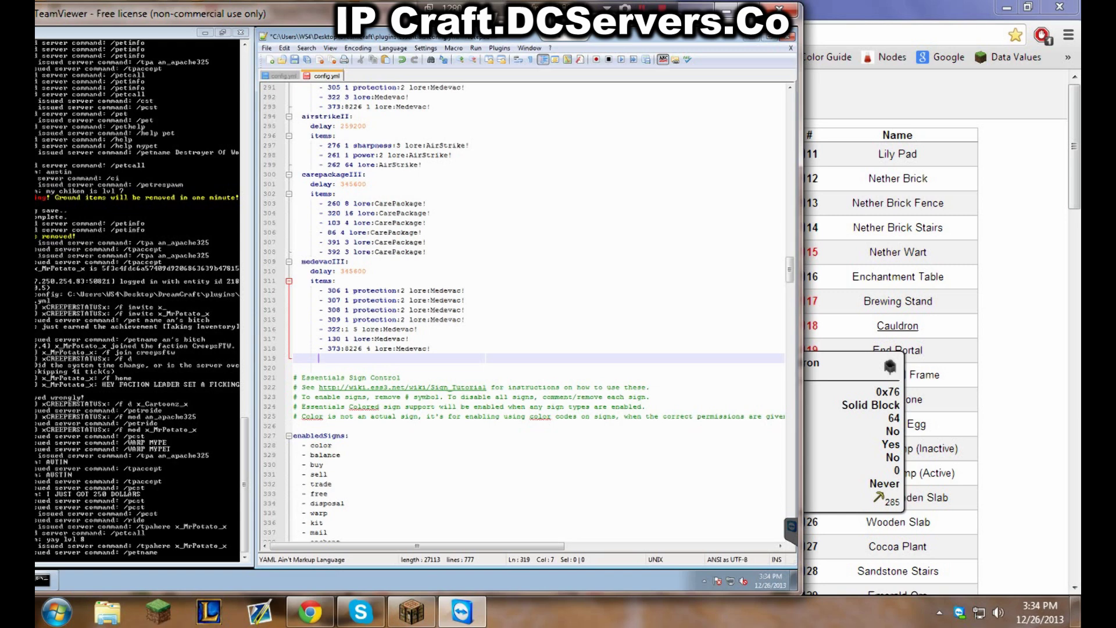
pyautogui.scroll(1, 534, 312)
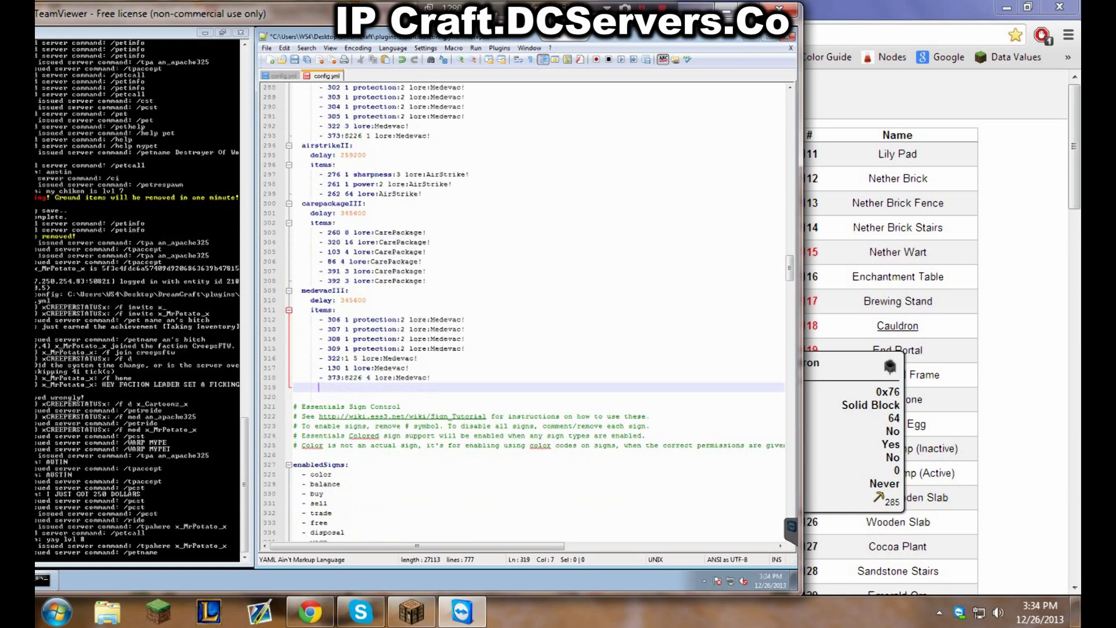
pyautogui.press('BackSpace')
pyautogui.press('BackSpace')
pyautogui.click(301, 290)
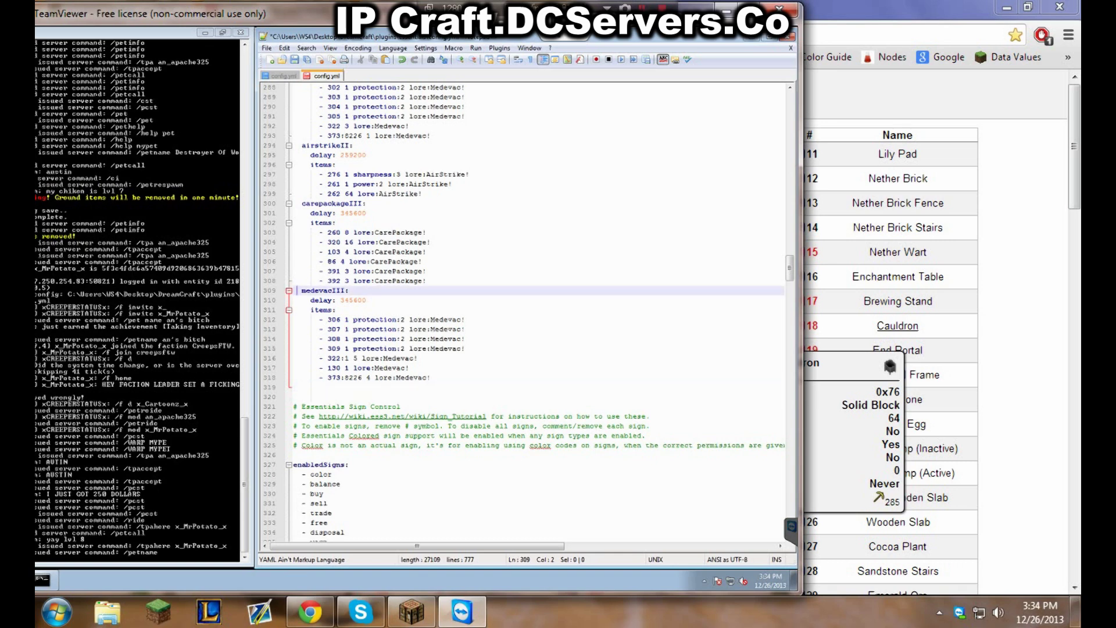
pyautogui.click(301, 387)
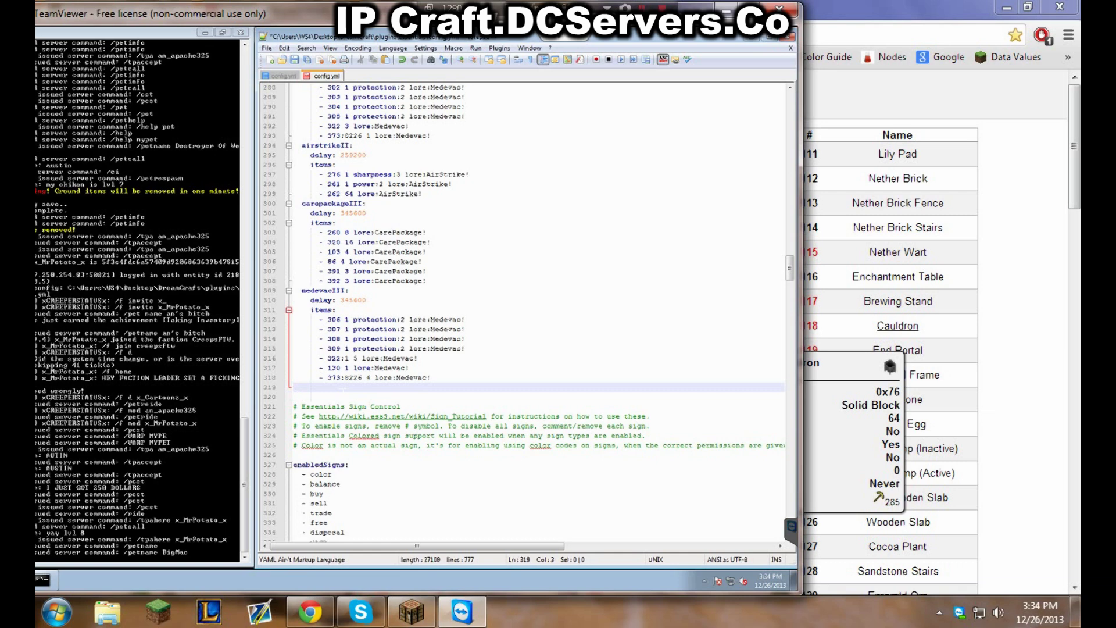
pyautogui.write('testKit')
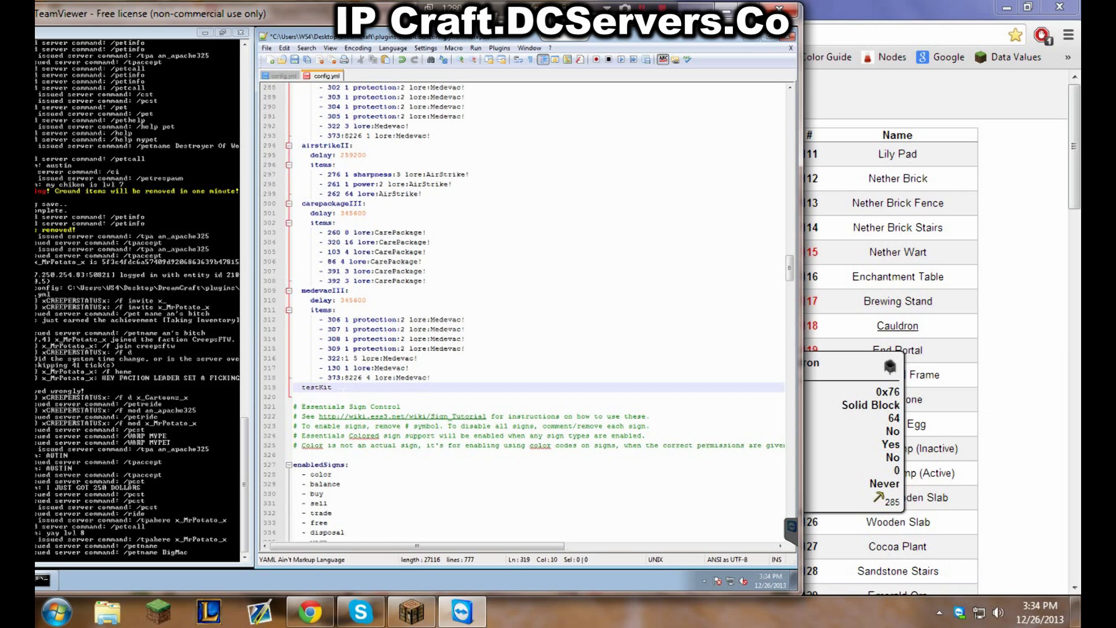
pyautogui.write(':')
pyautogui.press('Return')
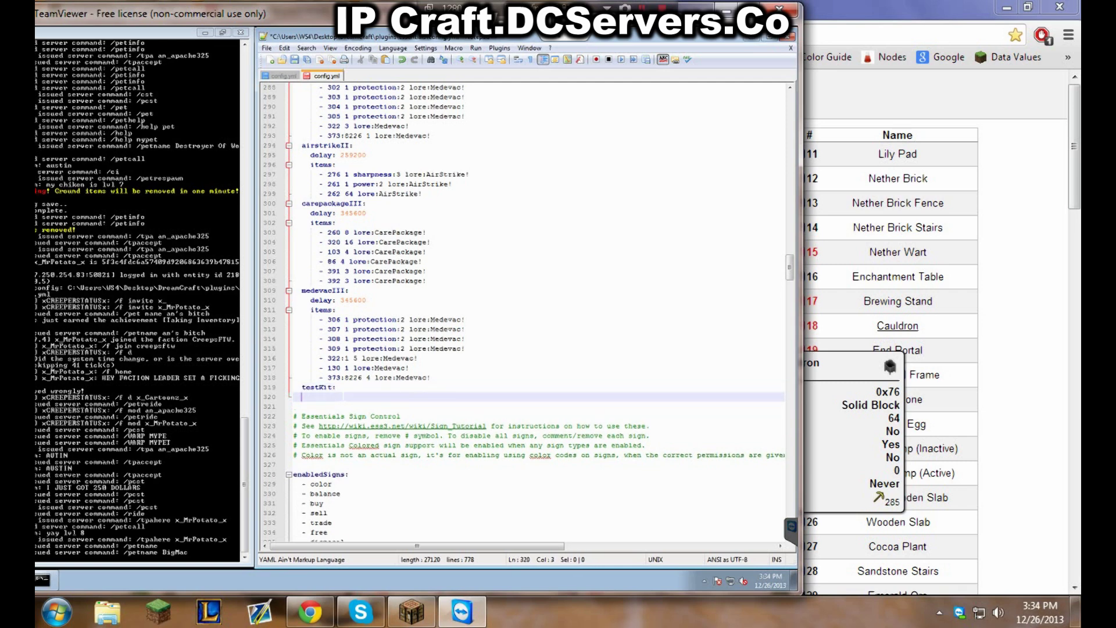
# Give testKit a delay of 60 and an items list, starting the first item line with a dash
pyautogui.write('delay')
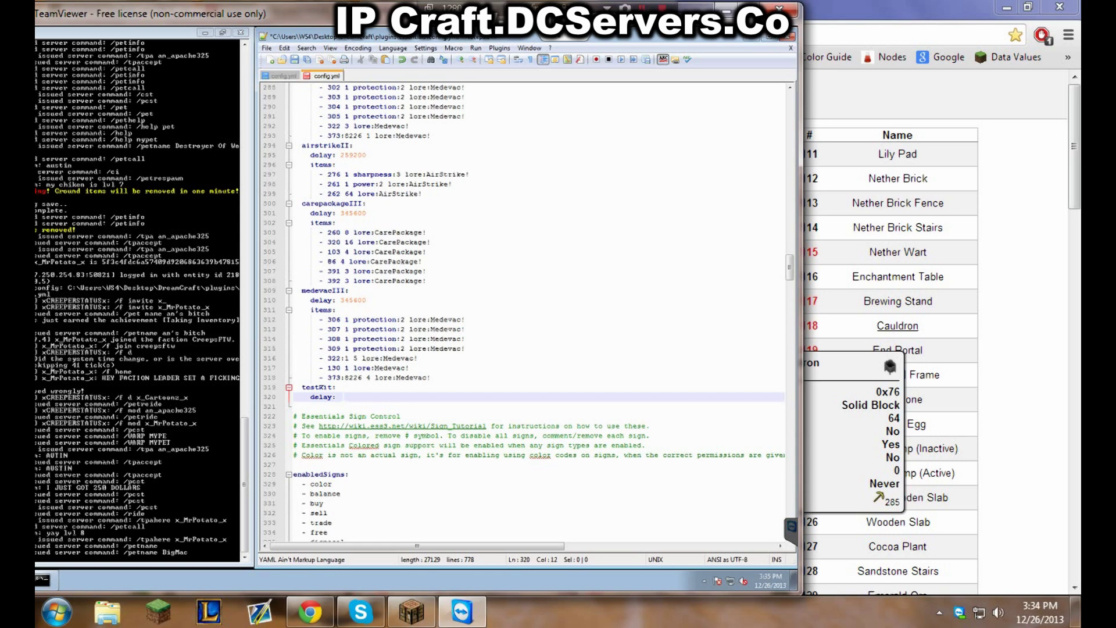
pyautogui.write(': 10')
pyautogui.press('Return')
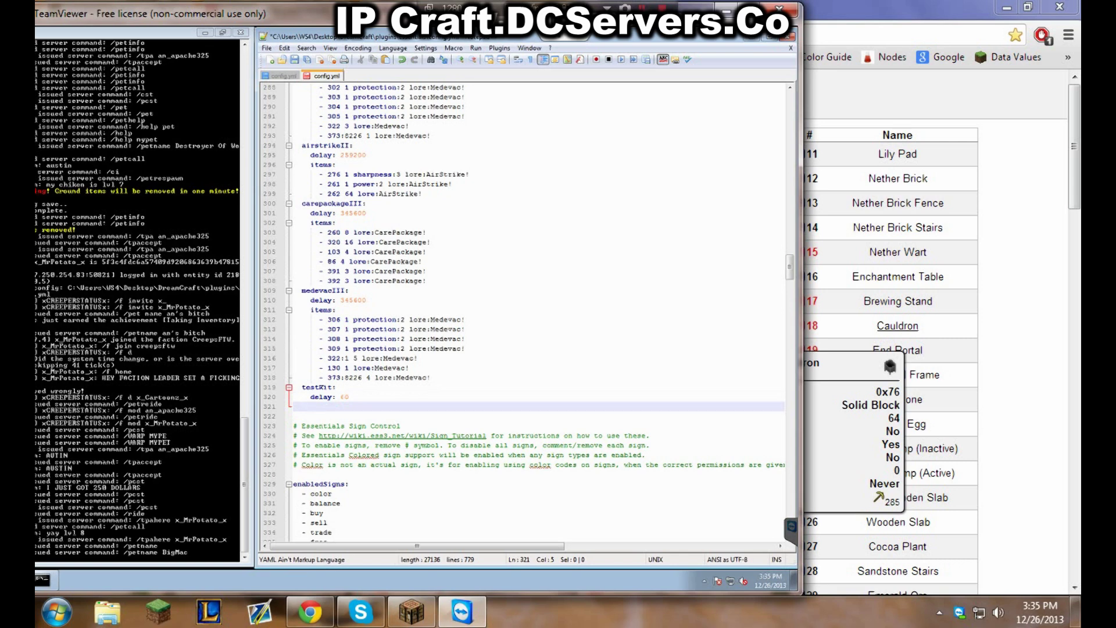
pyautogui.write('items:')
pyautogui.press('Return')
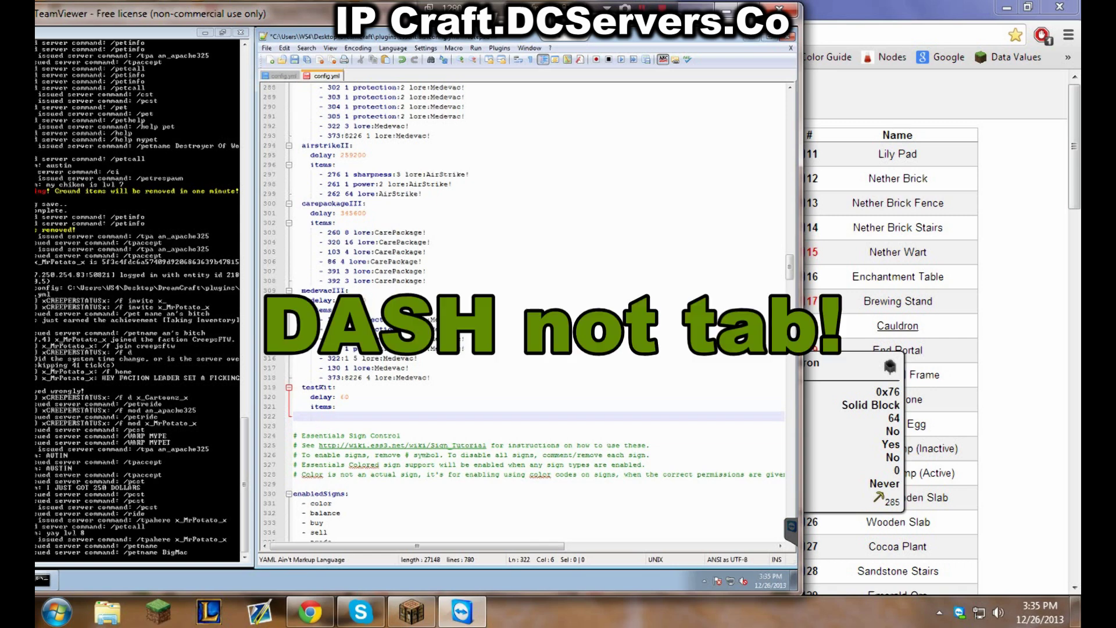
pyautogui.write('-')
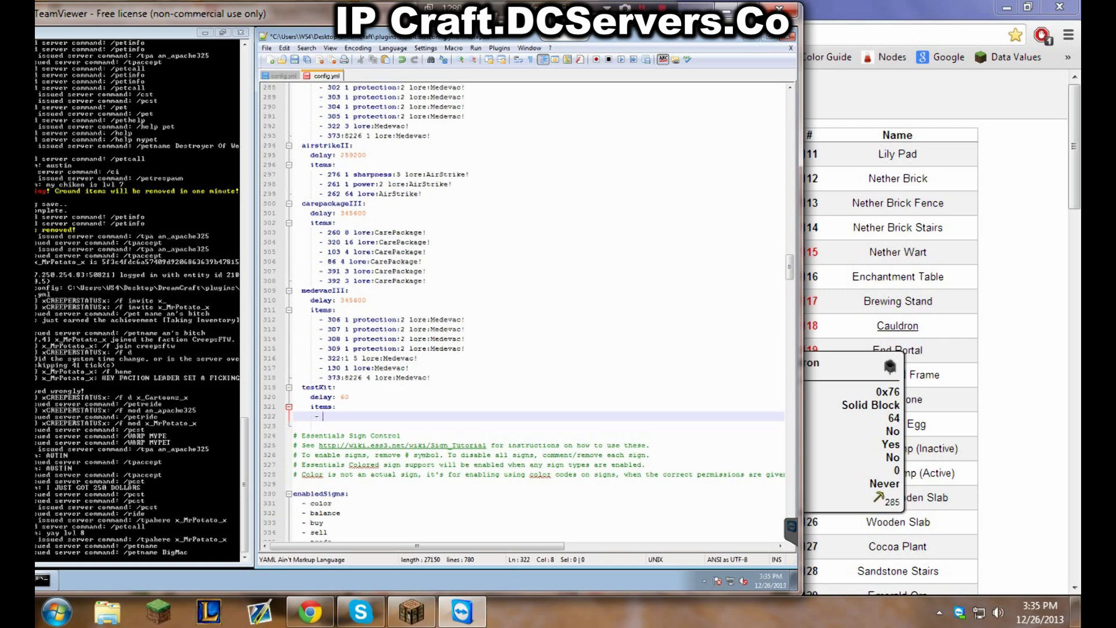
# Switch to the Minecraft data values page in Chrome, filter it by "diamon" to look up item IDs, and return to TeamViewer
pyautogui.click(1021, 319)
pyautogui.scroll(-6, 1022, 315)
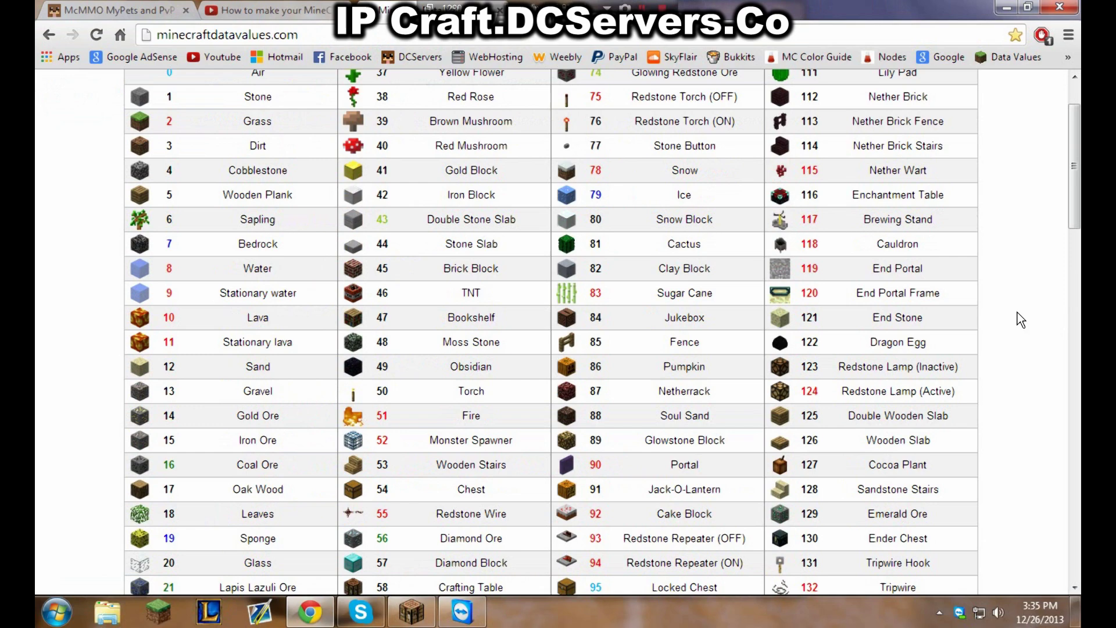
pyautogui.scroll(6, 1016, 314)
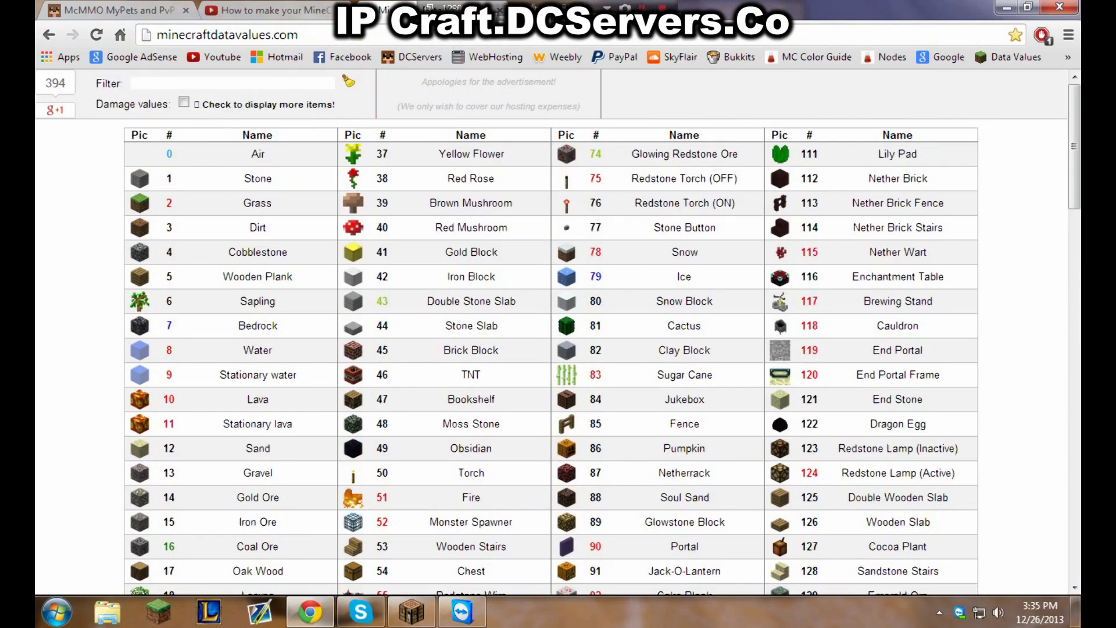
pyautogui.click(175, 83)
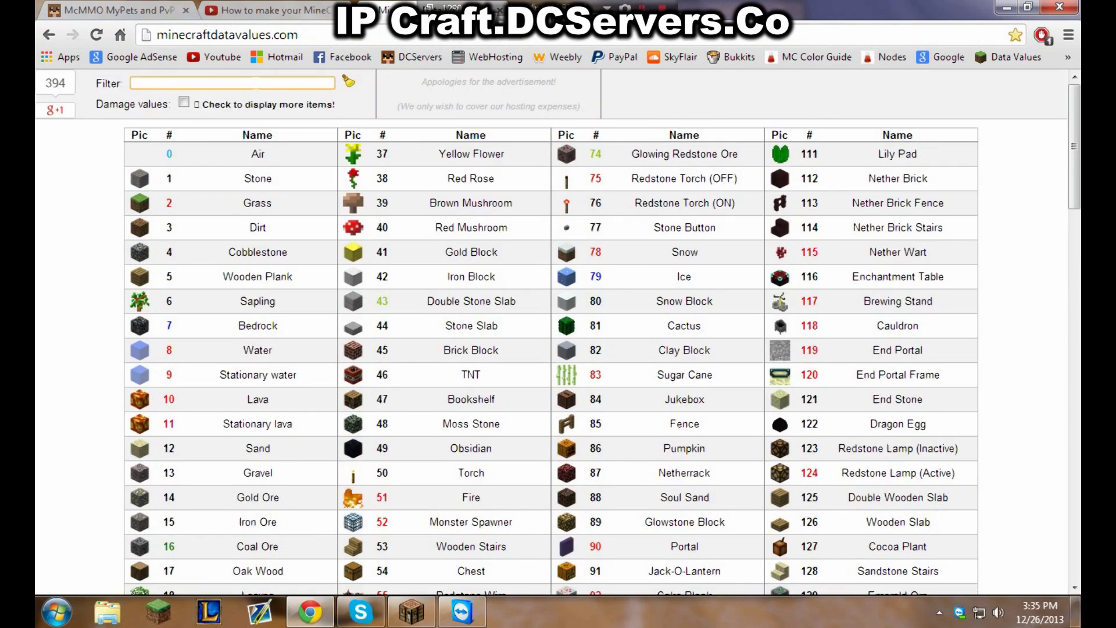
pyautogui.write('diamon')
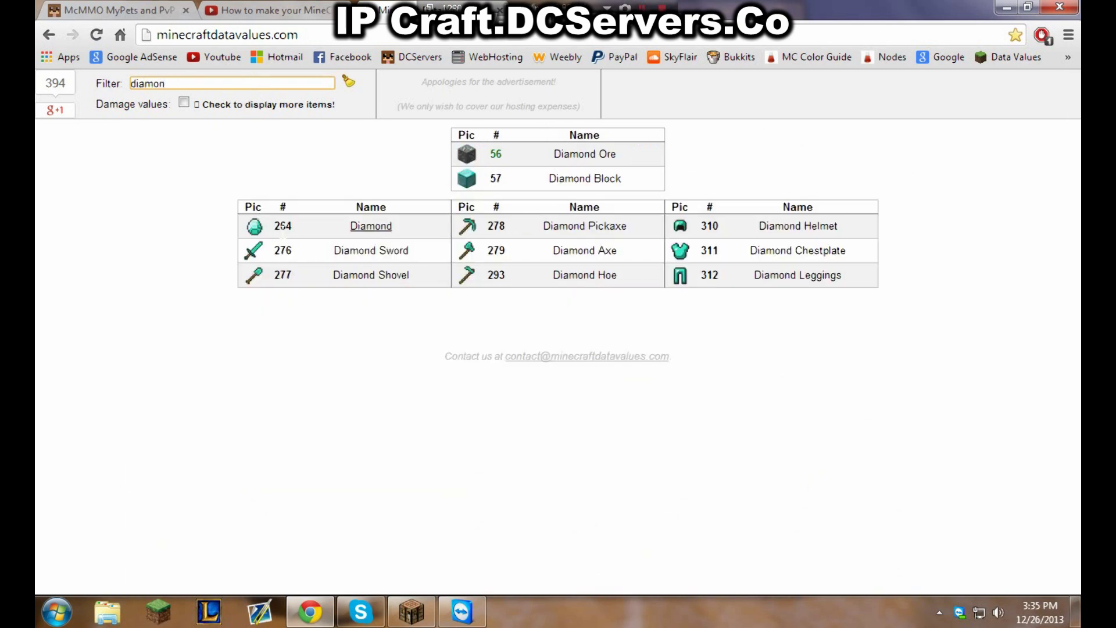
pyautogui.click(458, 619)
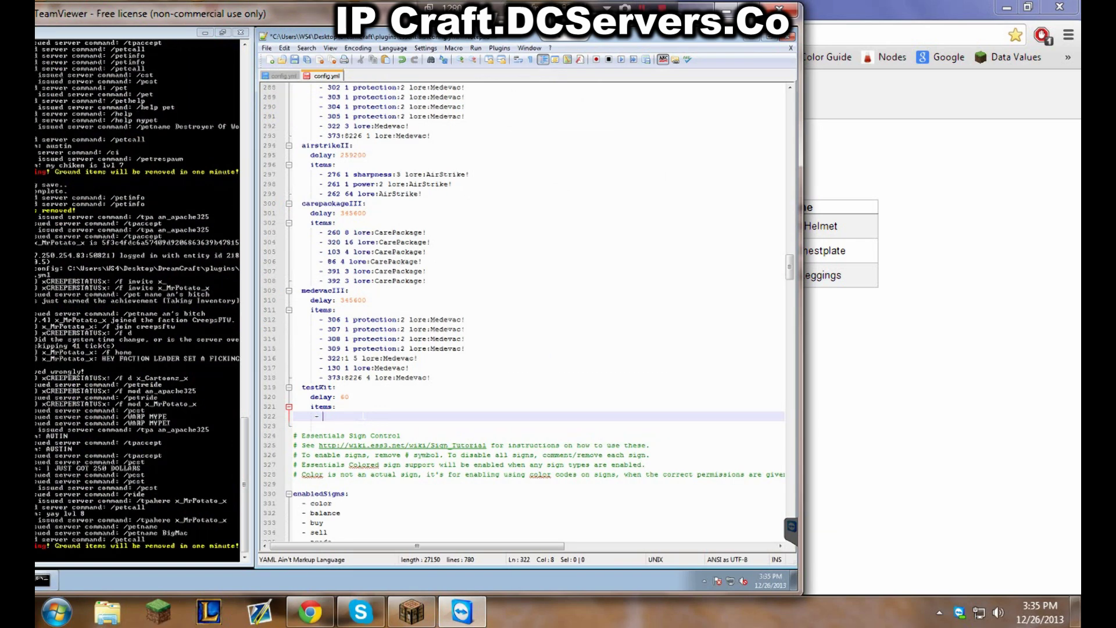
# Complete the first testKit item line with item ID 264 and an amount of 2
pyautogui.write('64')
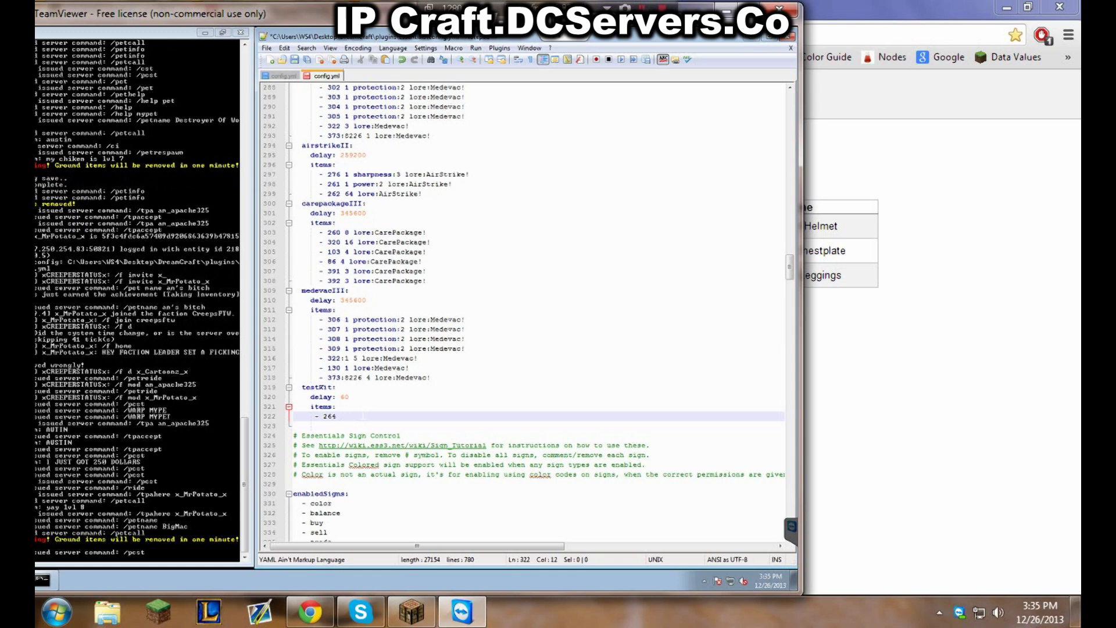
pyautogui.write(' 2')
# Switch to Minecraft, claim the airstrike kit with /kit airstrike, and inspect the lore on its items in the inventory
pyautogui.click(411, 611)
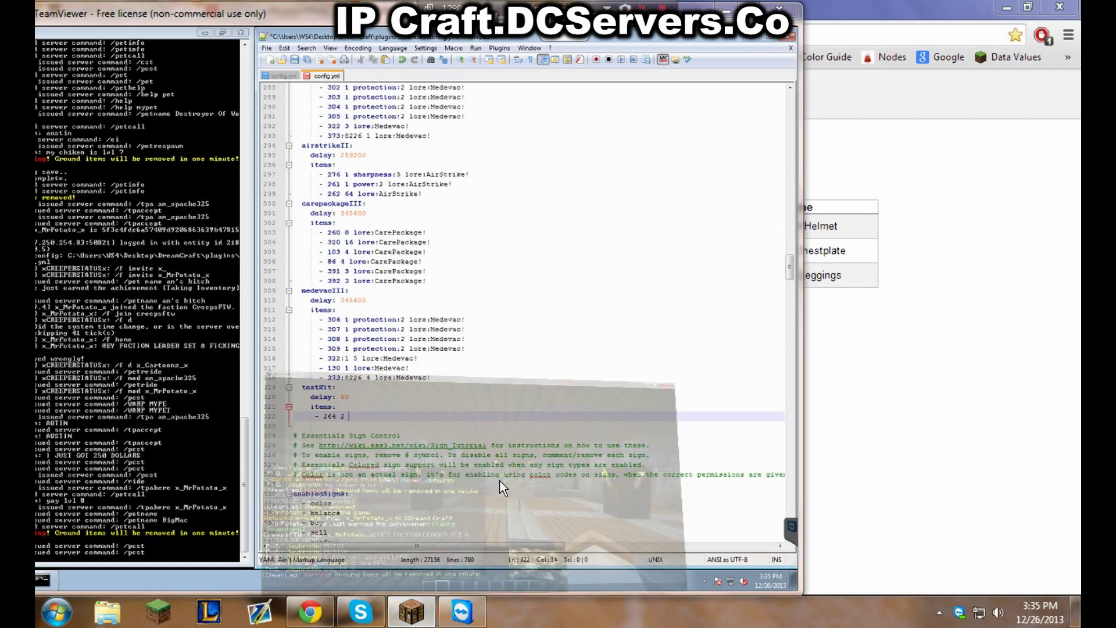
pyautogui.write('/kit ')
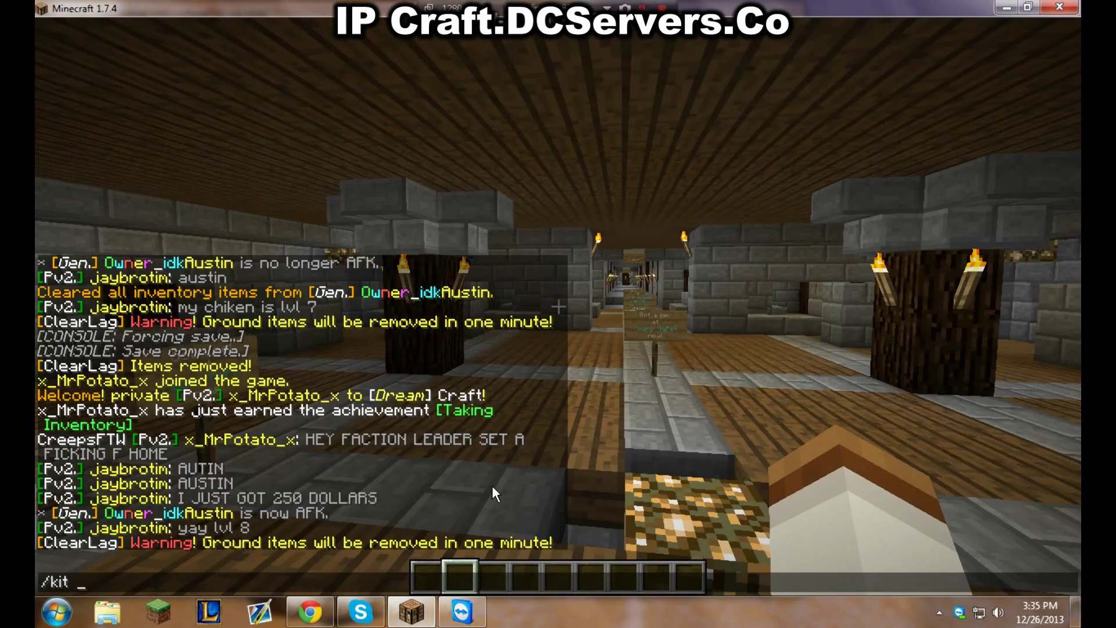
pyautogui.write('airstrike')
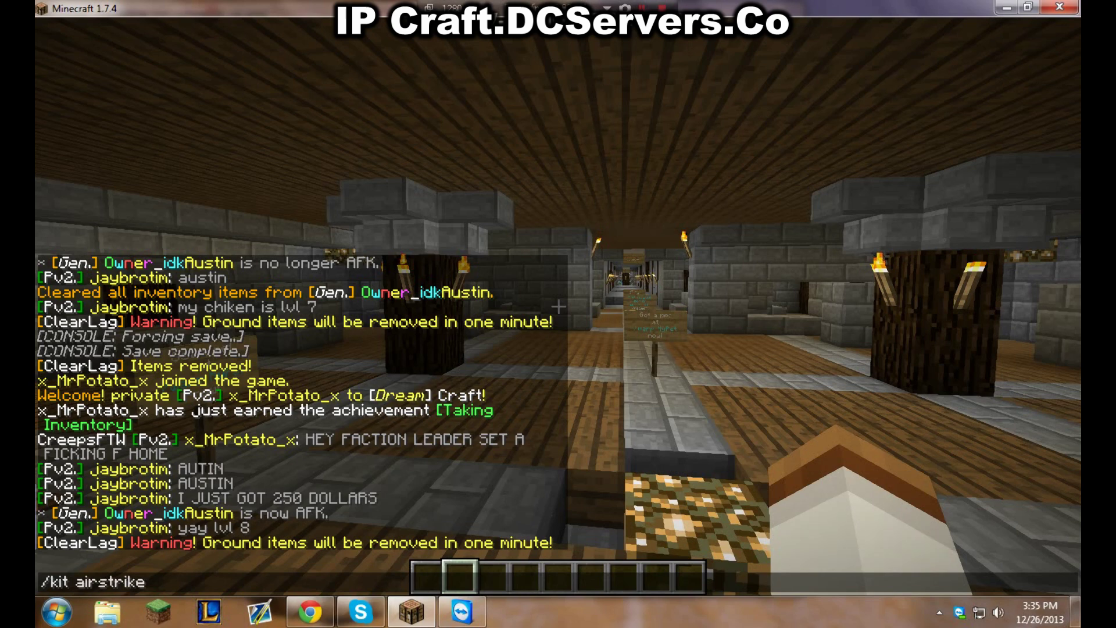
pyautogui.press('Return')
pyautogui.press('e')
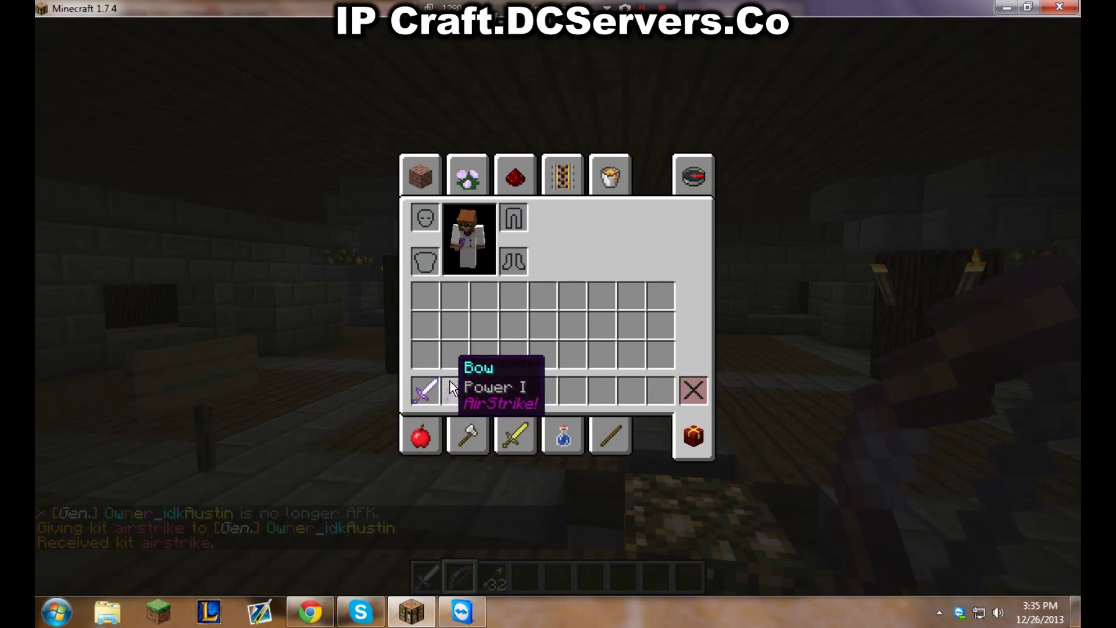
# Switch back to the config in TeamViewer and add lore:Hello! to the testKit item 264 line
pyautogui.click(311, 612)
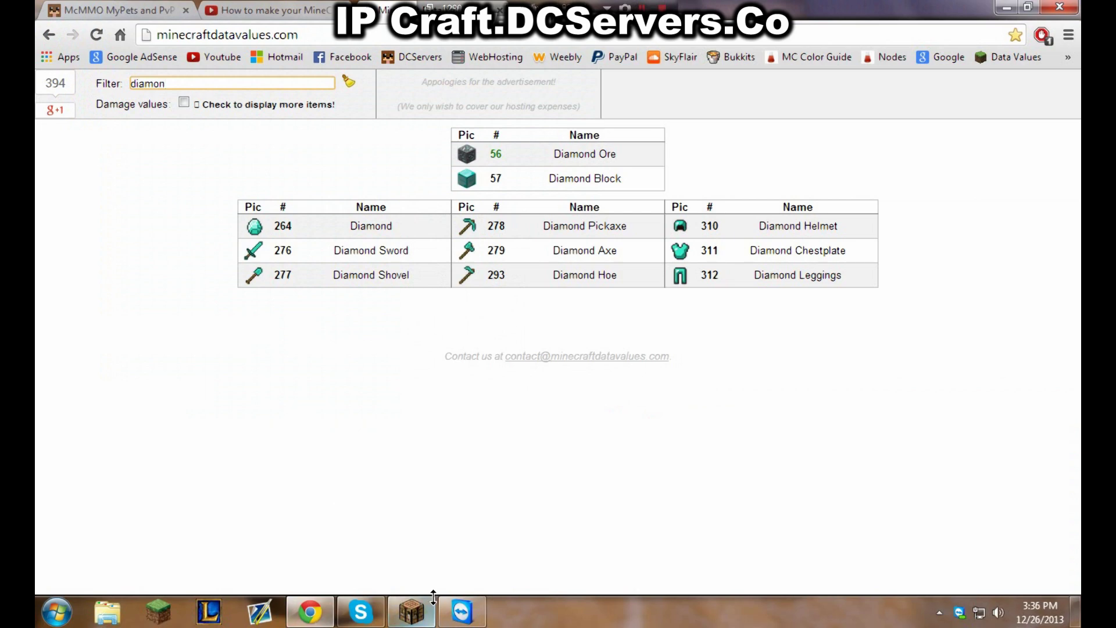
pyautogui.click(464, 616)
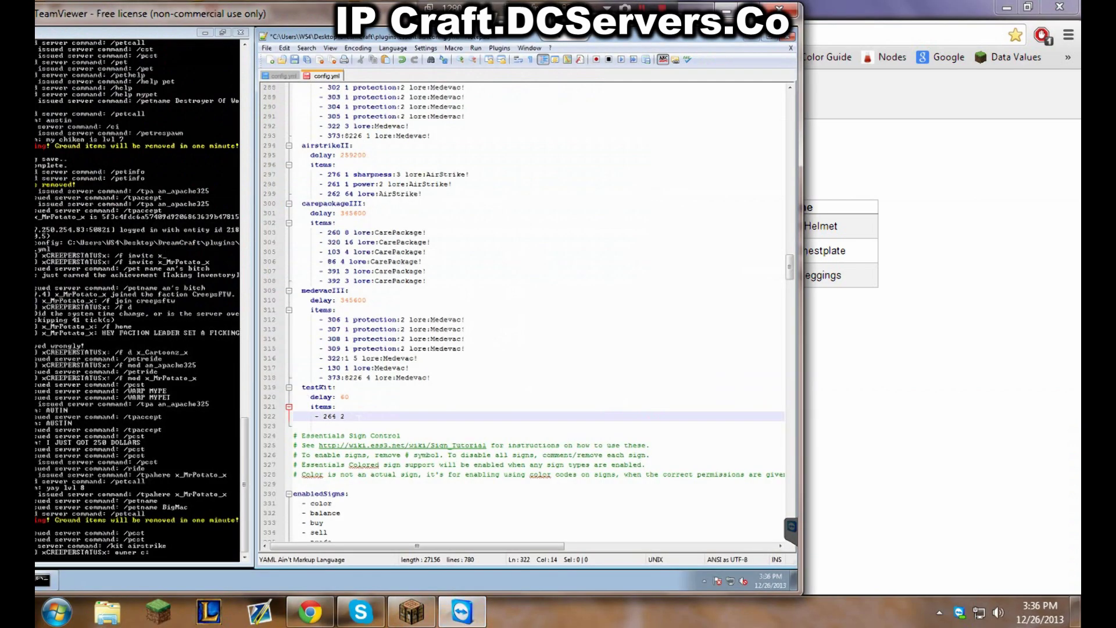
pyautogui.write('lore: Hello!')
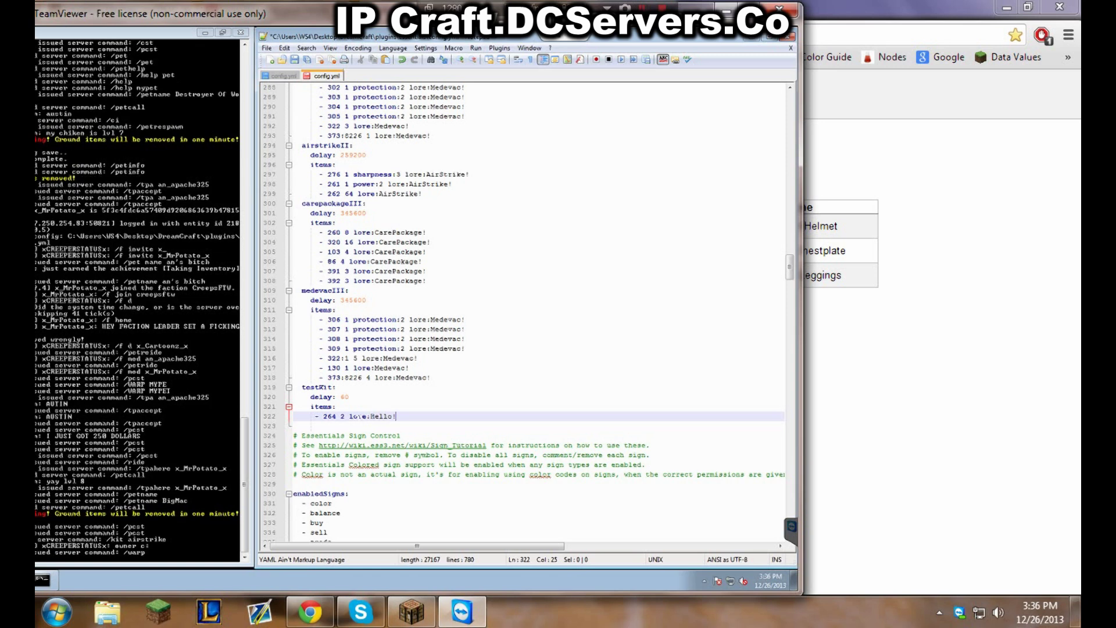
# Look up the Diamond Sword ID in Chrome and add a second testKit item line reading "- 276 1 sharpness:3"
pyautogui.press('Return')
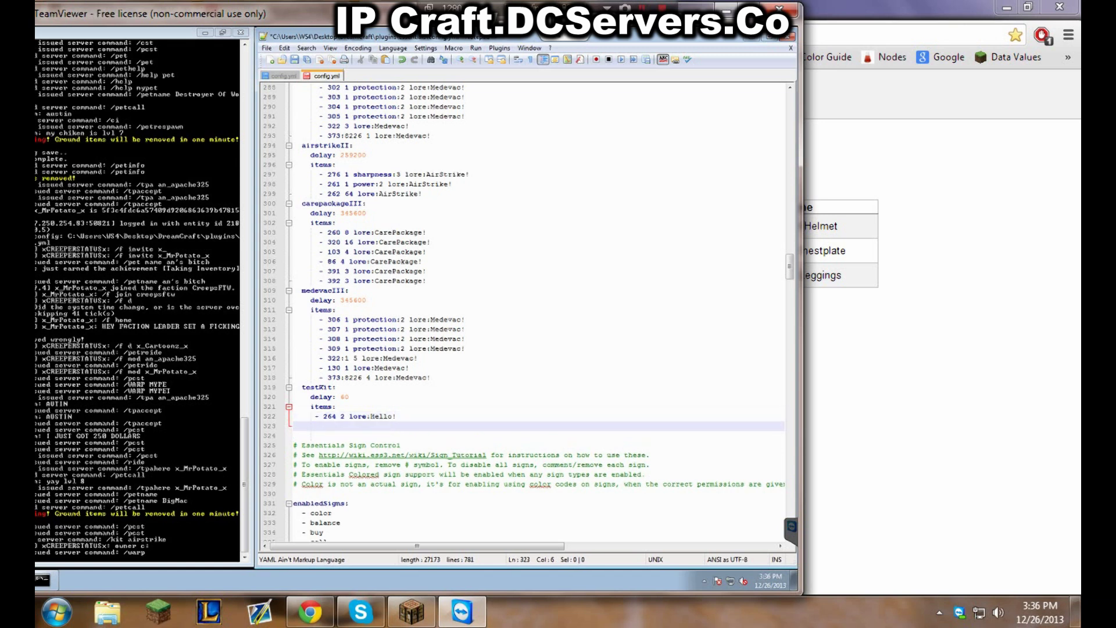
pyautogui.write('-')
pyautogui.click(908, 340)
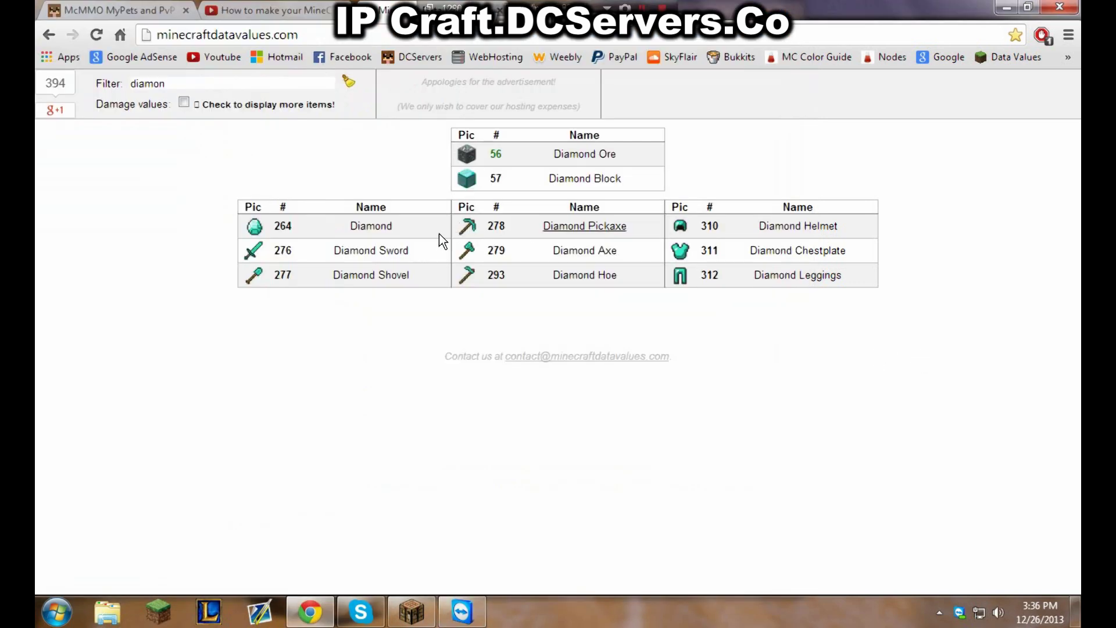
pyautogui.moveTo(274, 254)
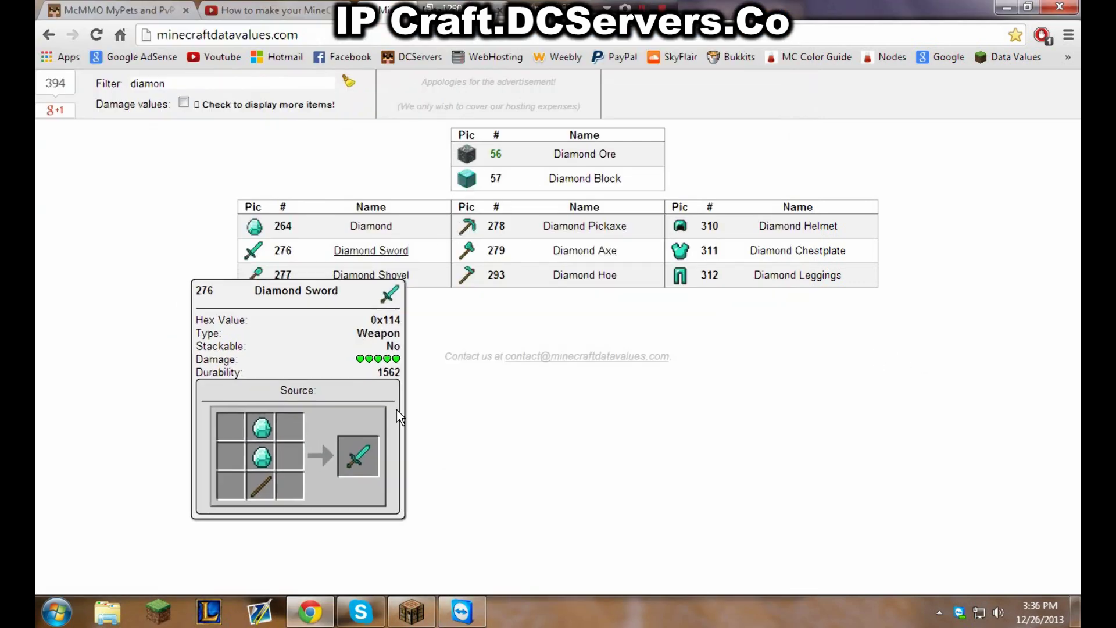
pyautogui.click(462, 612)
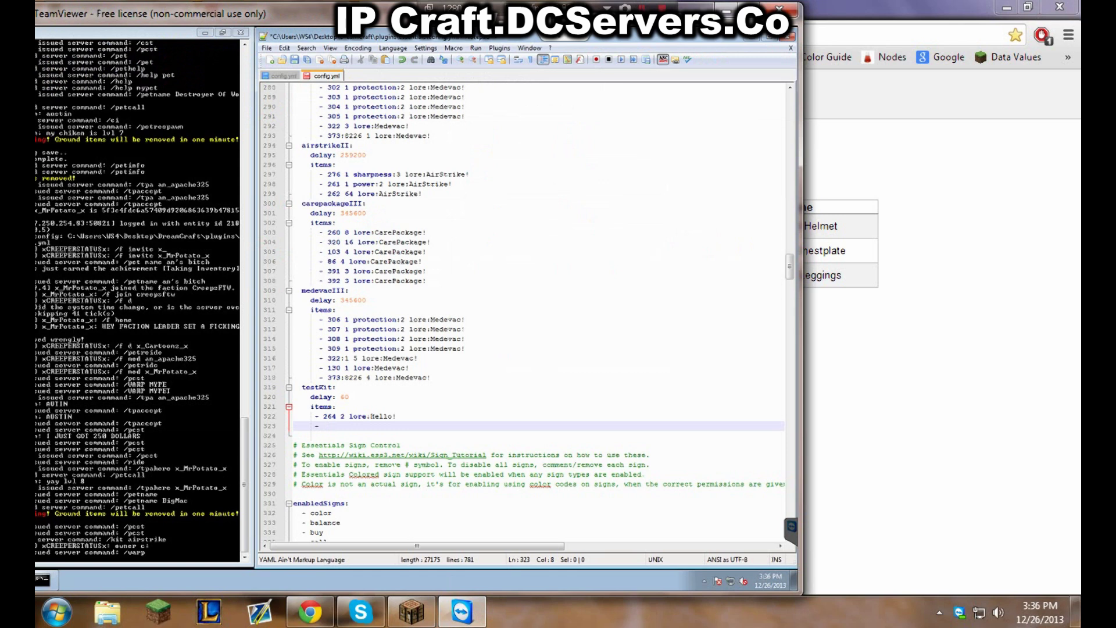
pyautogui.write('276 1')
pyautogui.write('sharpness:')
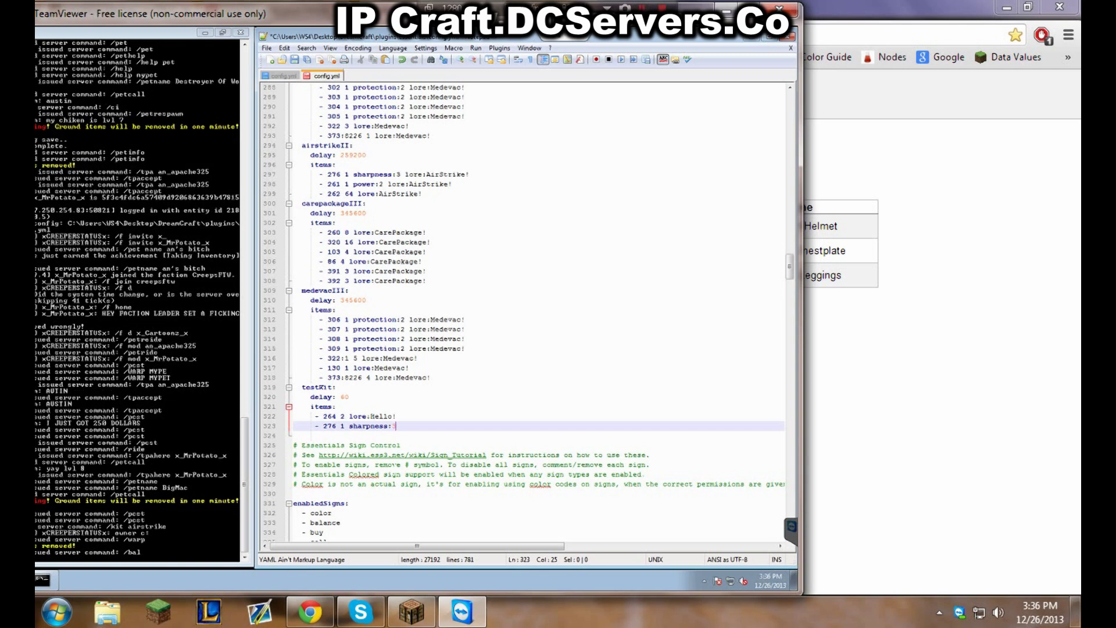
# Start a third testKit item line, filter the data values page by "leat" for the Leather Chestplate, and enter 299 1
pyautogui.press('Return')
pyautogui.write('-')
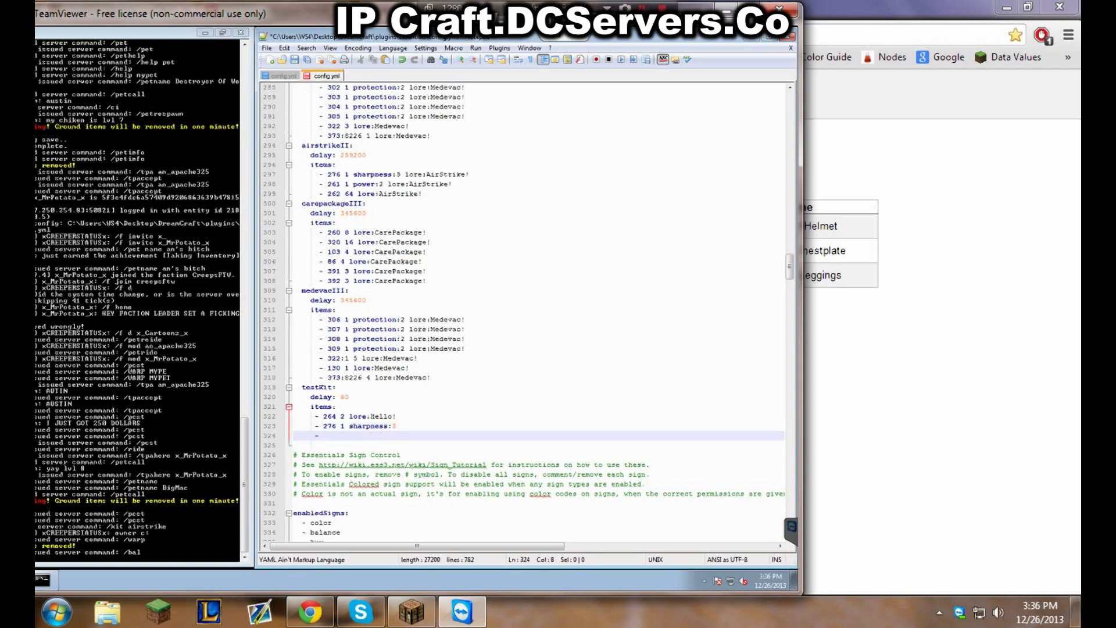
pyautogui.click(1044, 402)
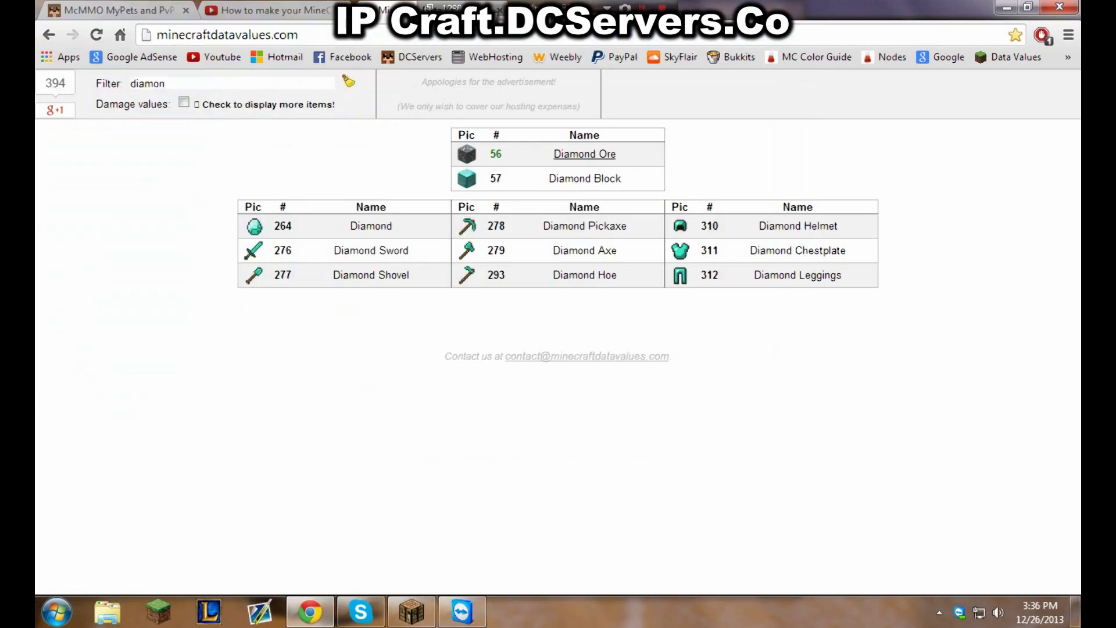
pyautogui.click(105, 85)
pyautogui.write('leat')
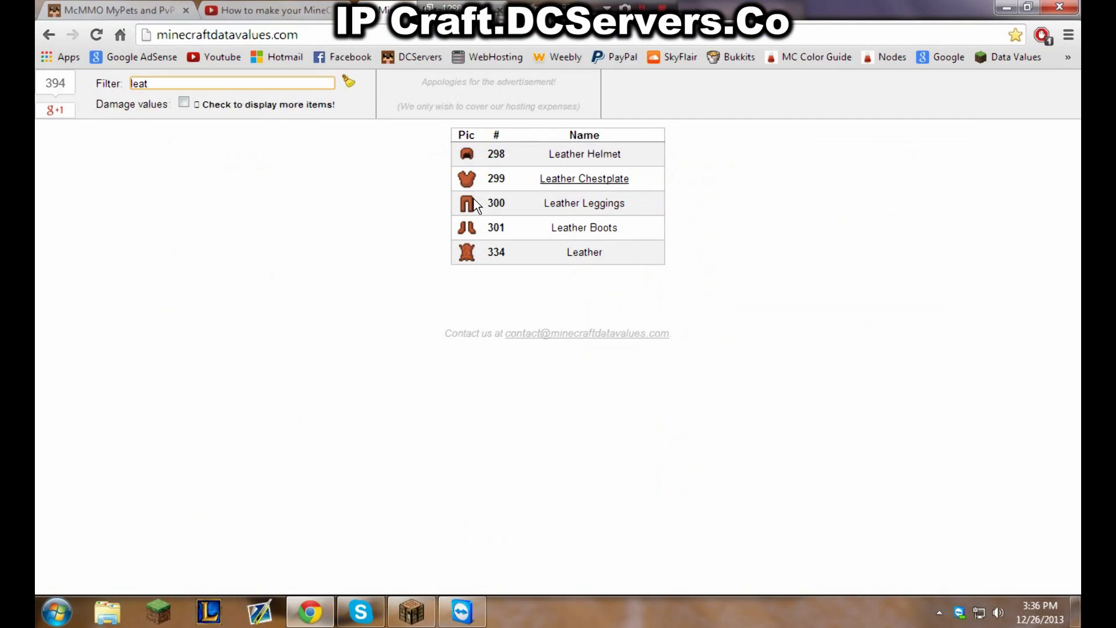
pyautogui.click(462, 617)
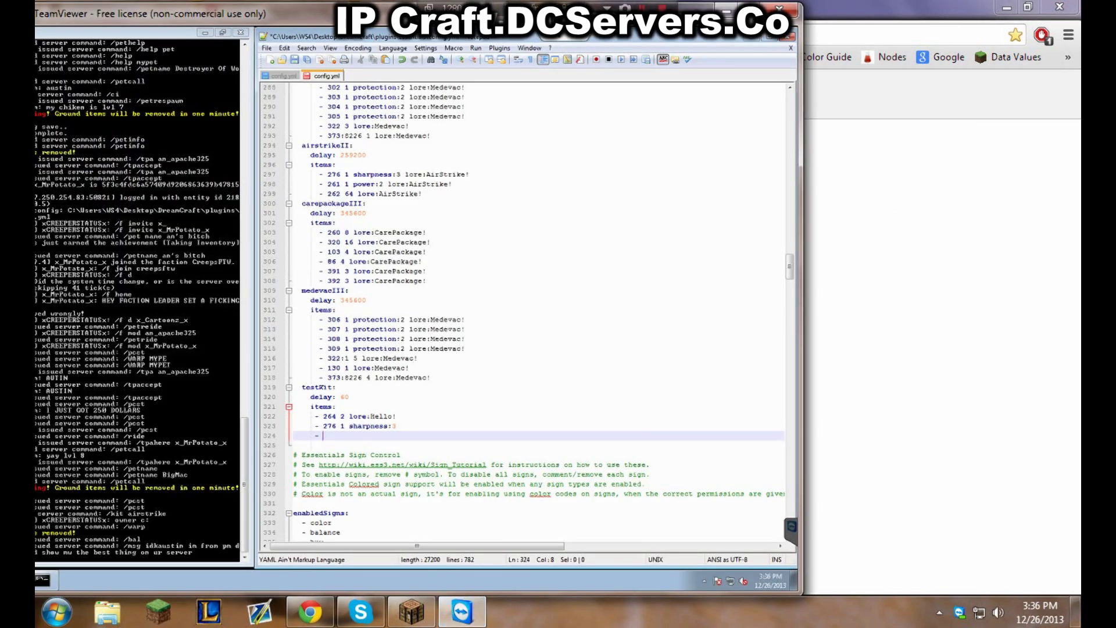
pyautogui.write('299 1')
# Find the color attribute in the dtools kit and add color:255,255,255 to the testKit item 299 line
pyautogui.scroll(12, 534, 312)
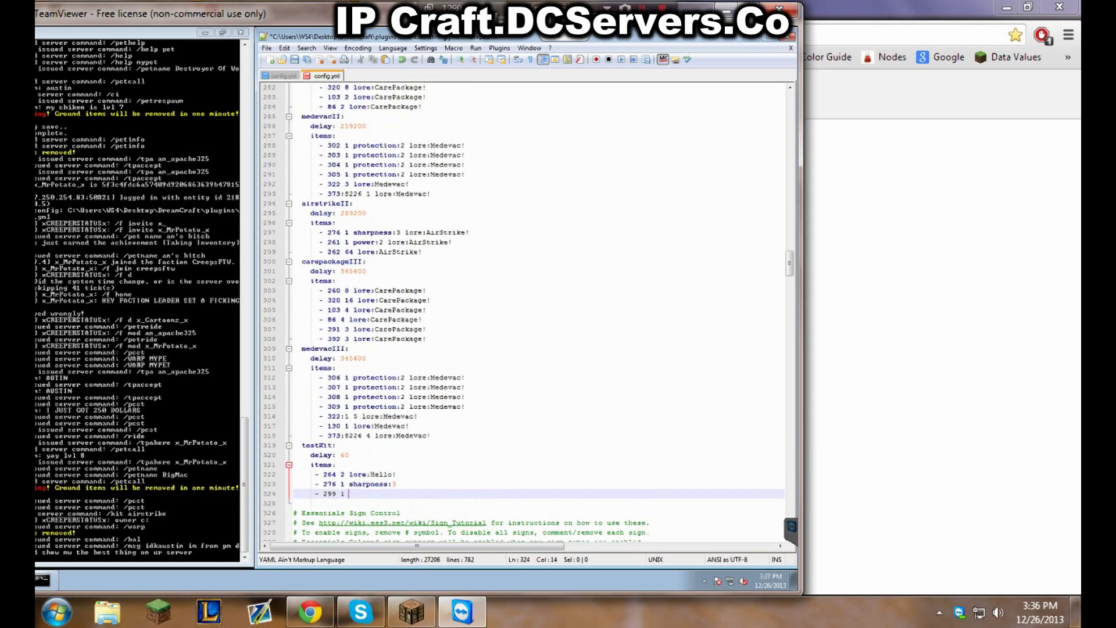
pyautogui.scroll(4, 534, 313)
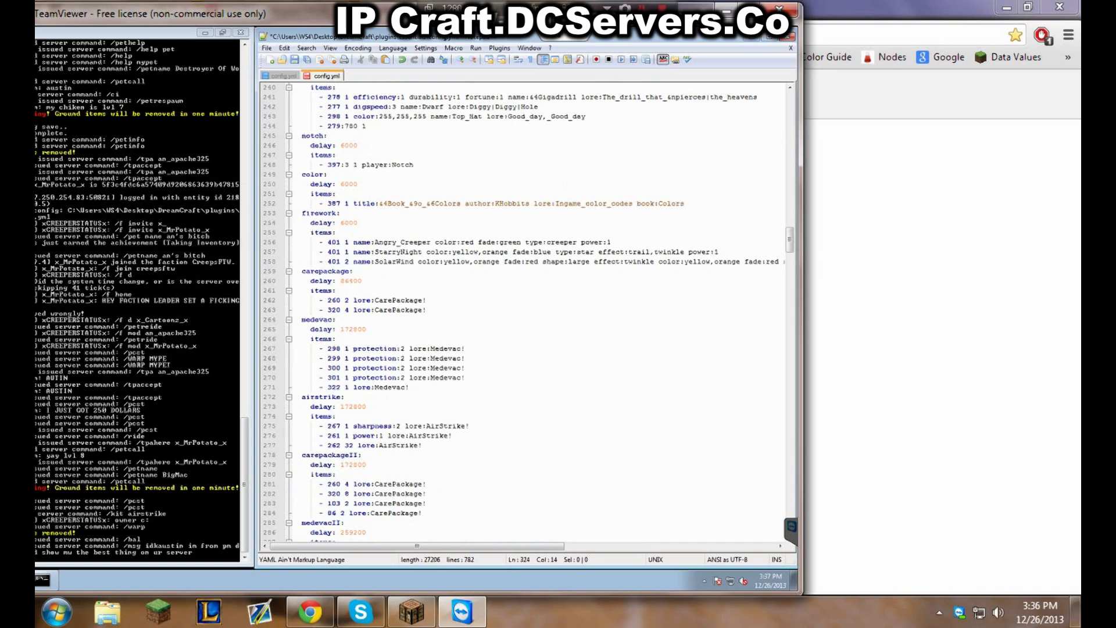
pyautogui.scroll(3, 523, 312)
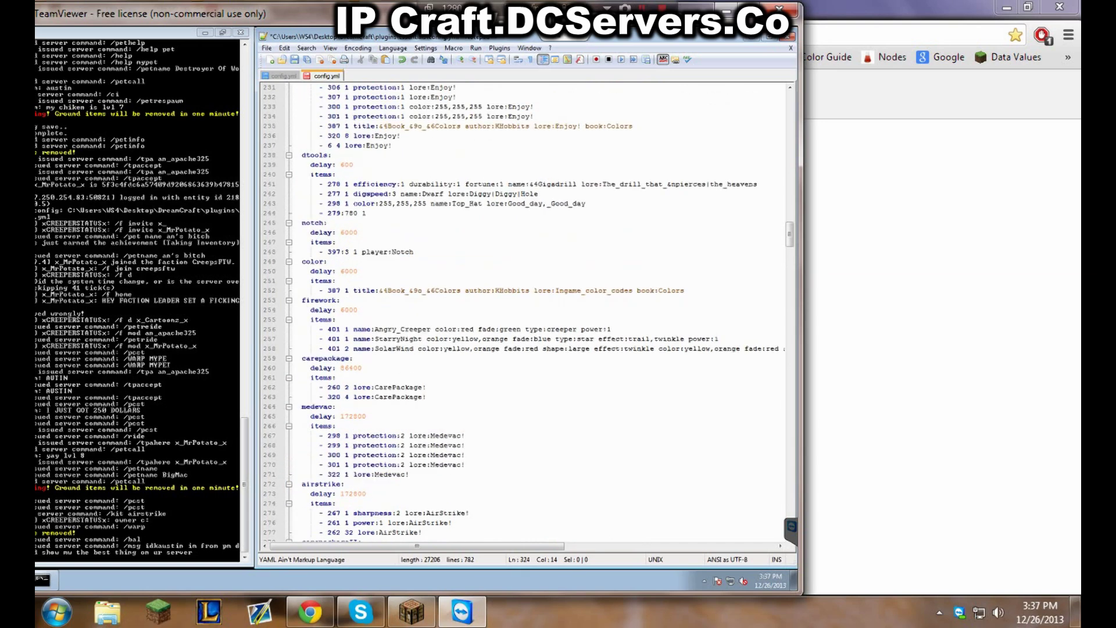
pyautogui.moveTo(354, 203); pyautogui.dragTo(426, 204)
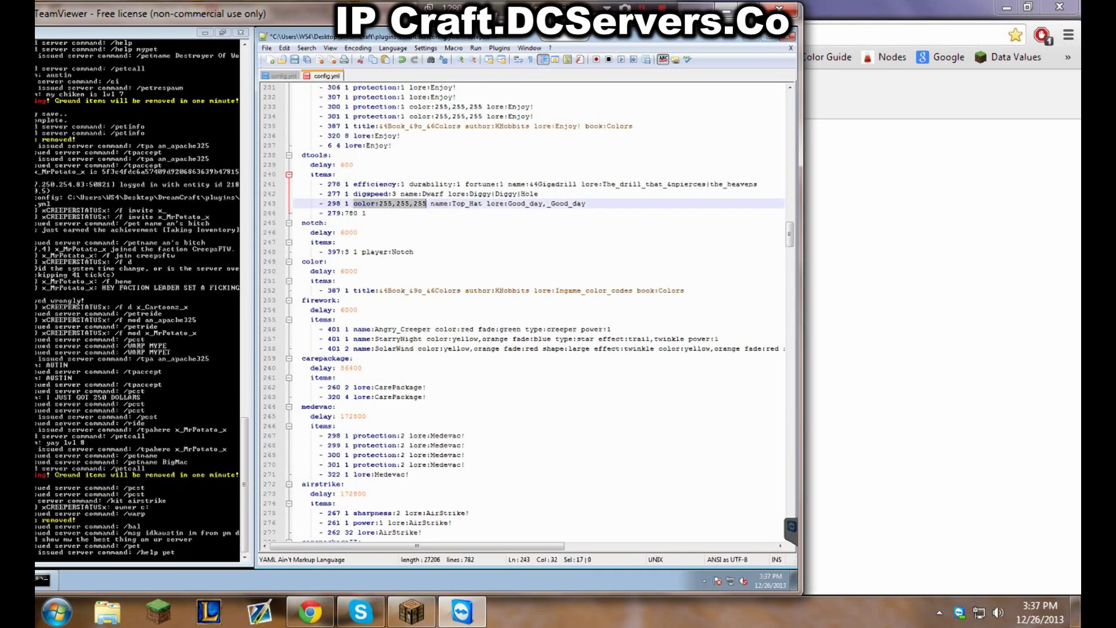
pyautogui.scroll(-20, 523, 313)
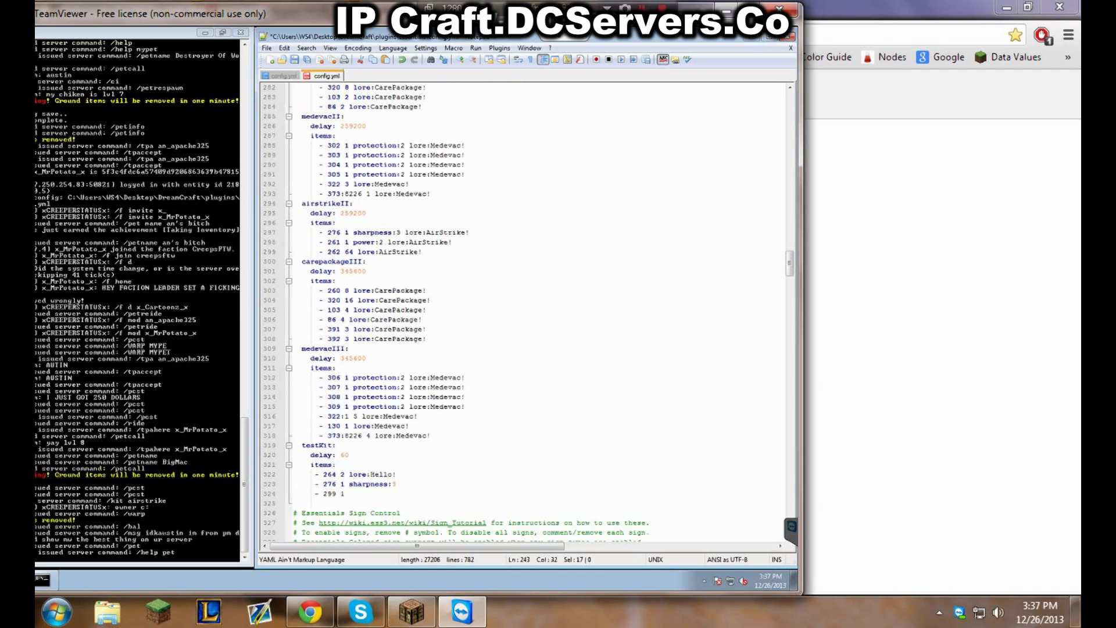
pyautogui.click(349, 348)
pyautogui.write('color:255,255,255')
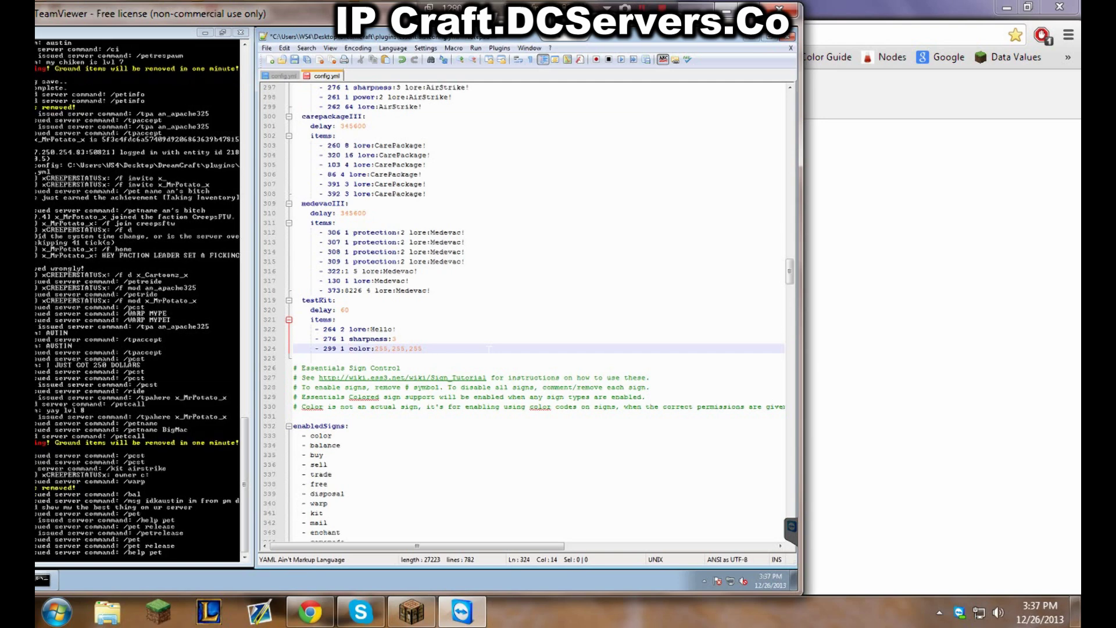
# Retype color:255,255,255 on the testKit item 299 line and delete the duplicate color text
pyautogui.write('color')
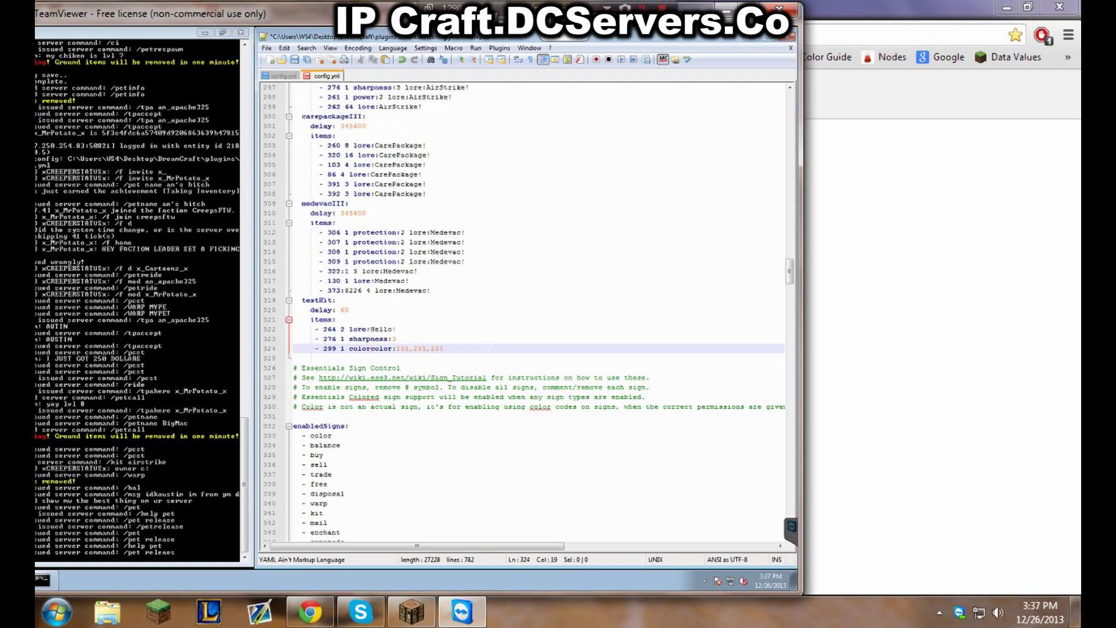
pyautogui.write(':255,255,255')
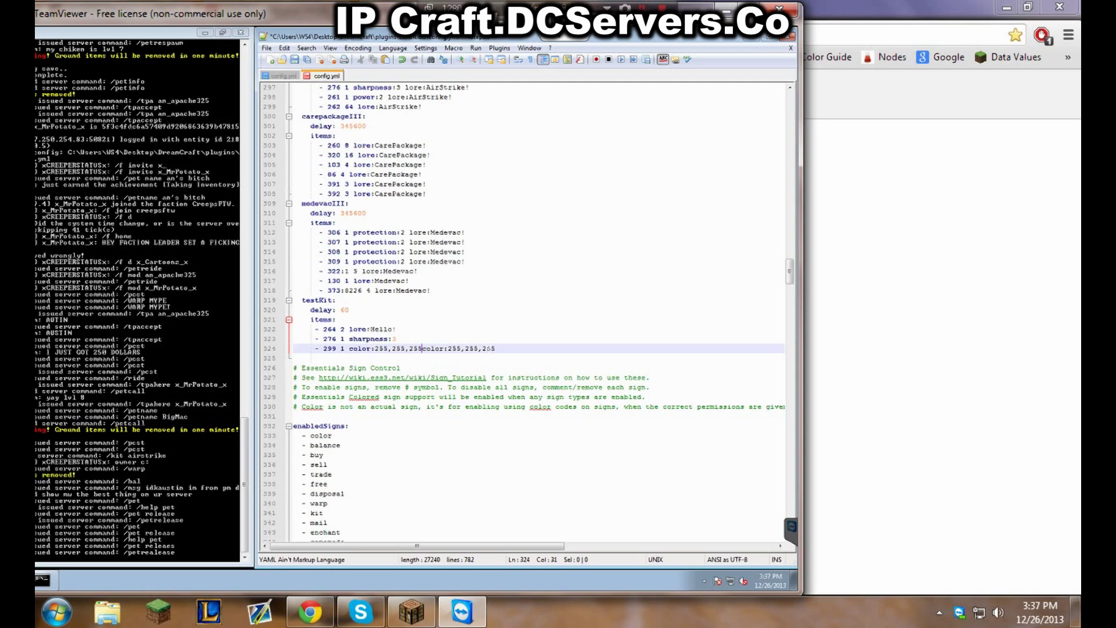
pyautogui.press('Delete')
pyautogui.press('Delete')
pyautogui.press('Delete')
pyautogui.press('Delete')
pyautogui.press('Delete')
pyautogui.press('Delete')
pyautogui.press('Delete')
pyautogui.press('Delete')
pyautogui.press('Delete')
pyautogui.press('Delete')
pyautogui.press('Delete')
pyautogui.press('Delete')
pyautogui.press('Delete')
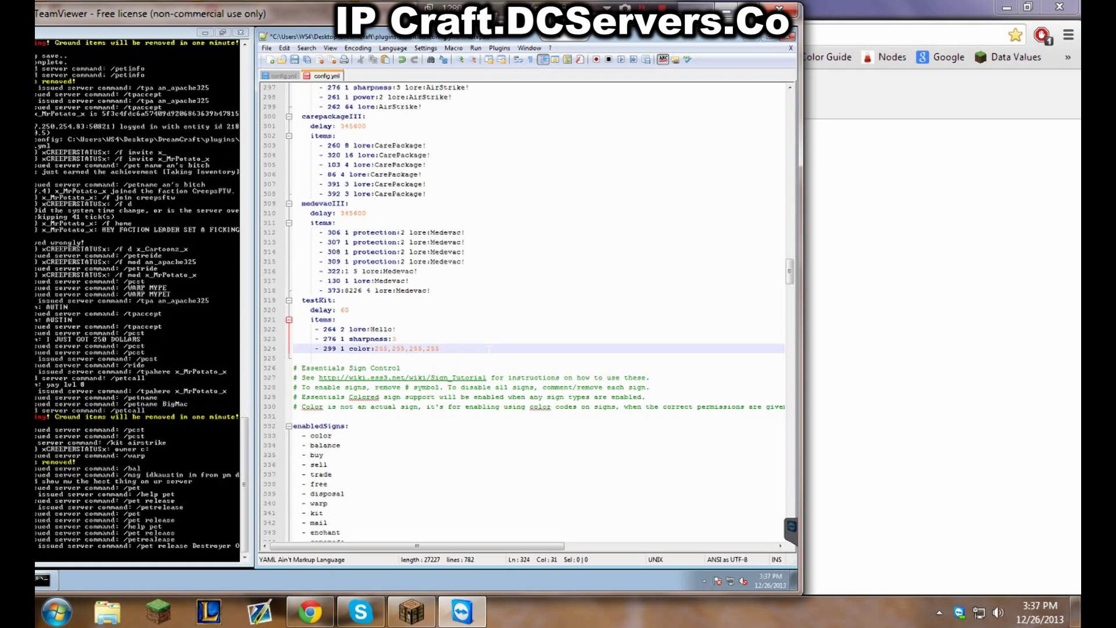
pyautogui.press('Delete')
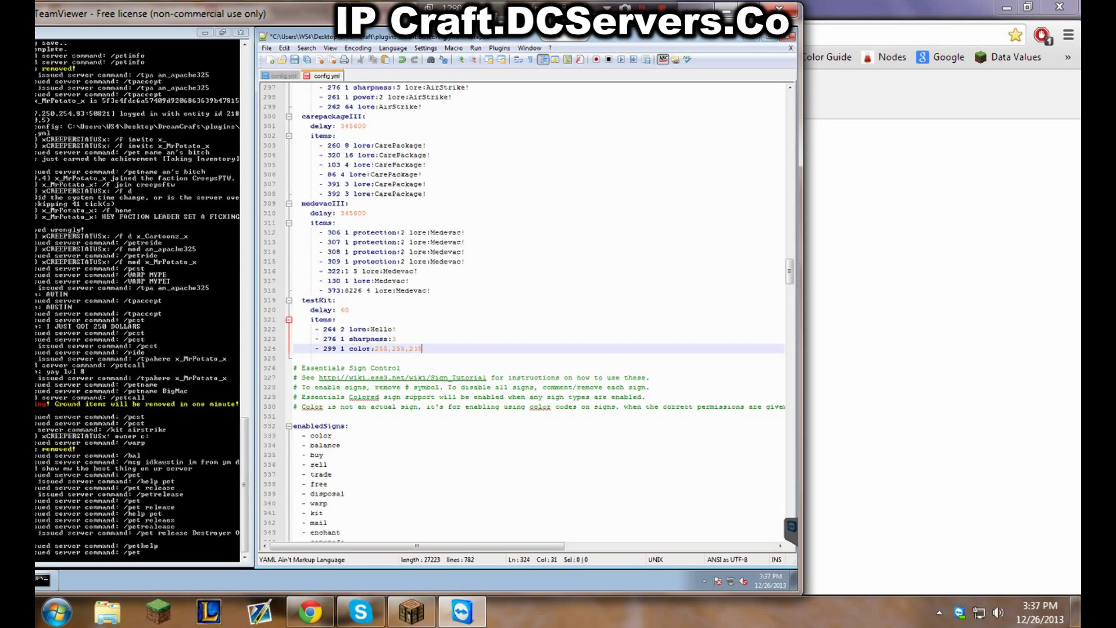
# Check the testKit item lines and save config.yml
pyautogui.moveTo(422, 348); pyautogui.dragTo(388, 348)
pyautogui.click(406, 329)
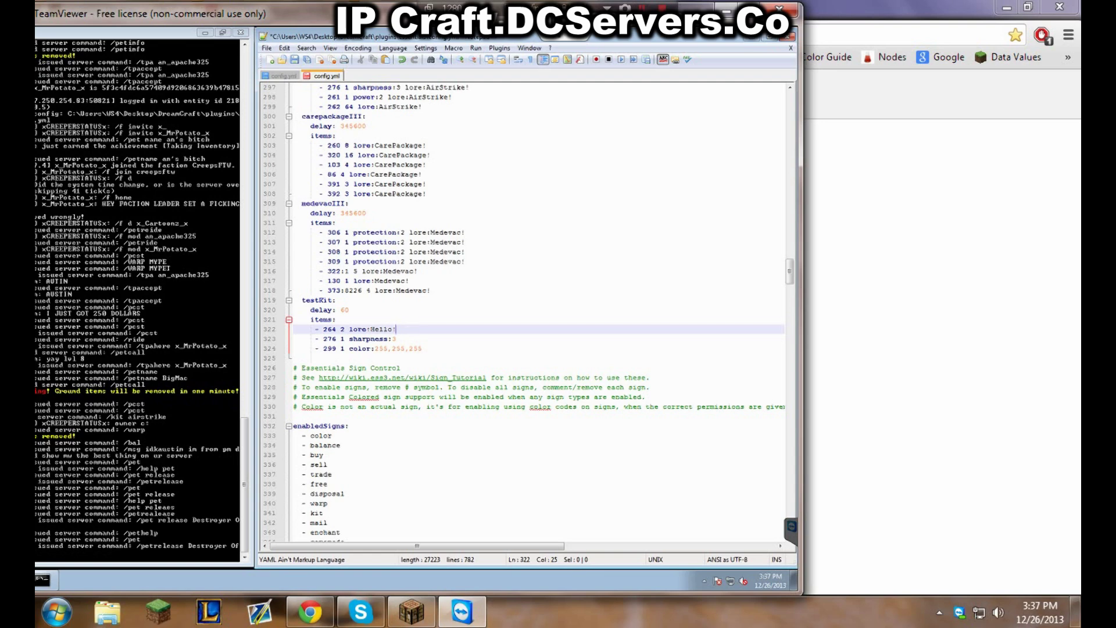
pyautogui.click(424, 348)
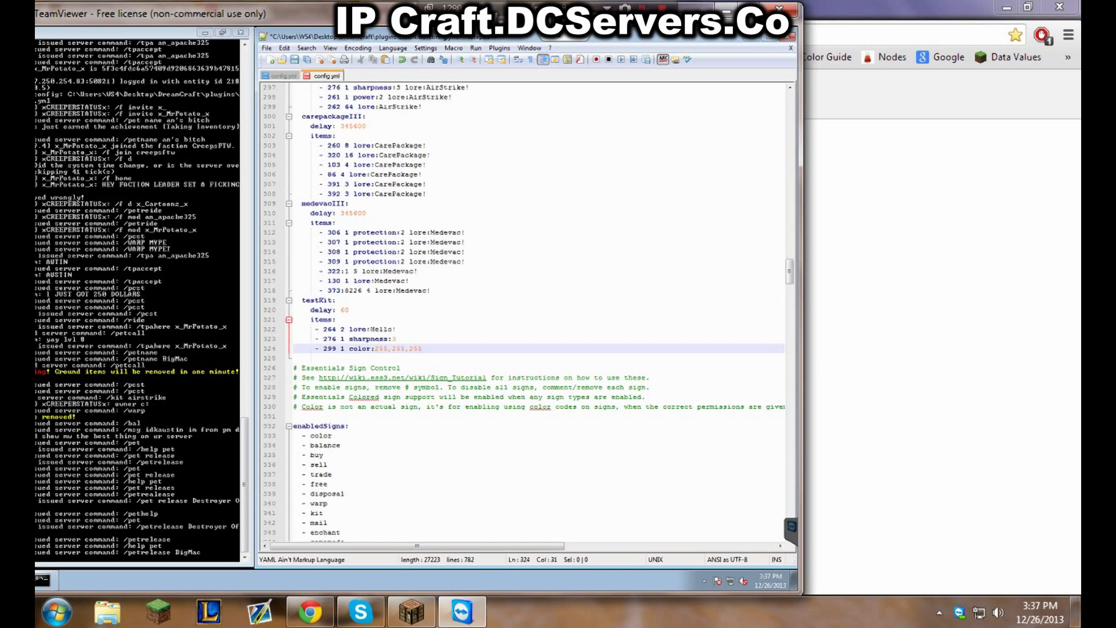
pyautogui.hotkey('ctrl', 's')
# Switch to Minecraft, close the inventory screen, and clear all items from the inventory
pyautogui.click(456, 482)
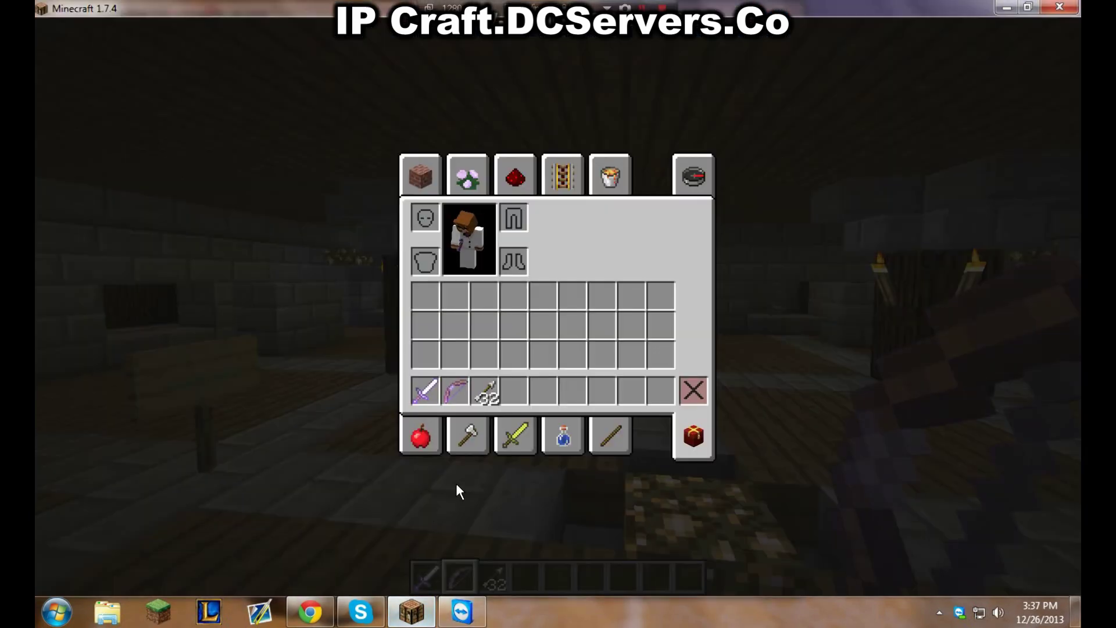
pyautogui.press('e')
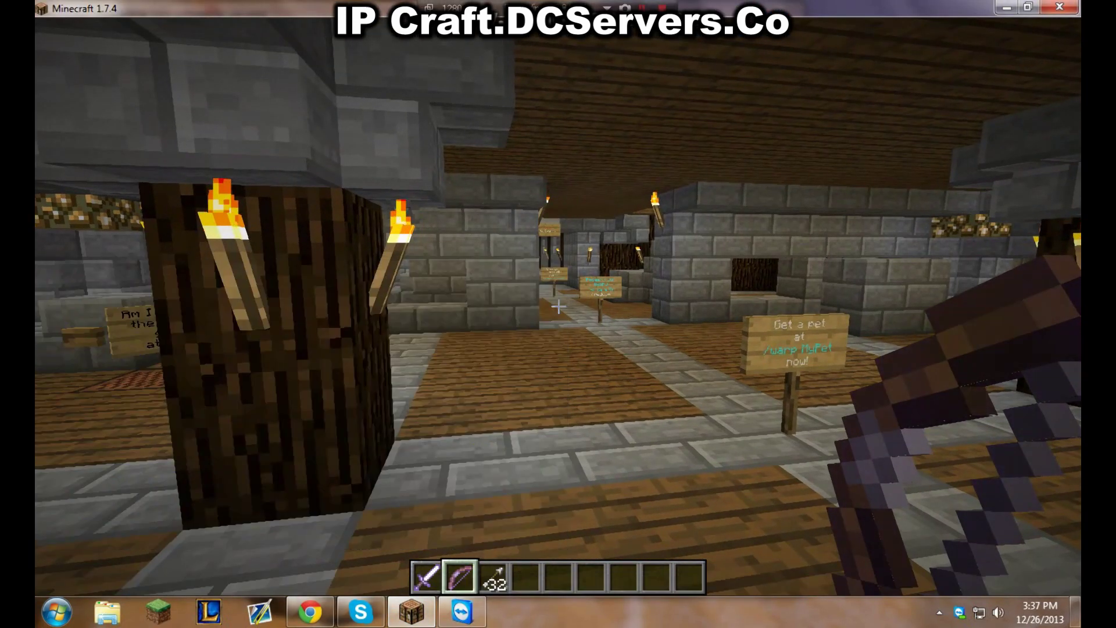
pyautogui.press('t')
pyautogui.press('Escape')
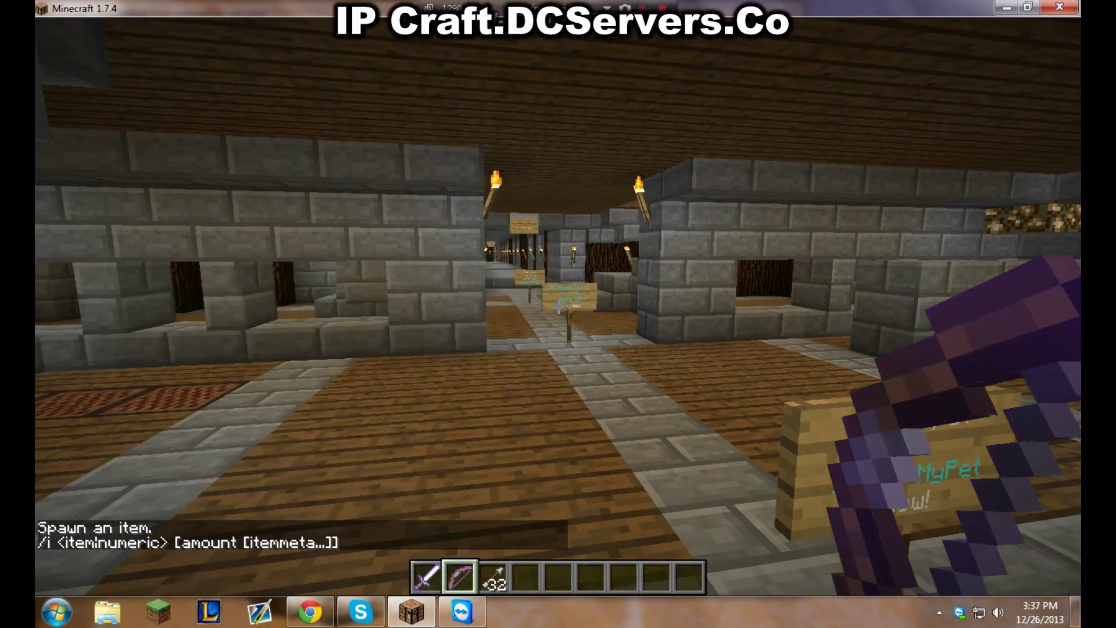
# Reload the Essentials plugin in-game with the /essentials reload command
pyautogui.press('/')
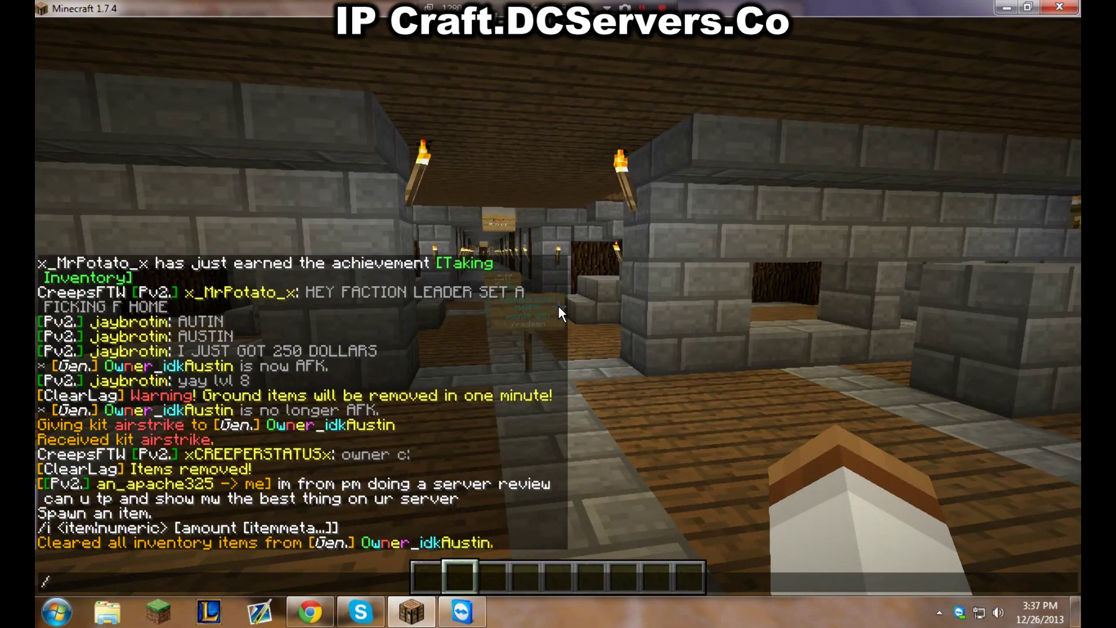
pyautogui.write('essential')
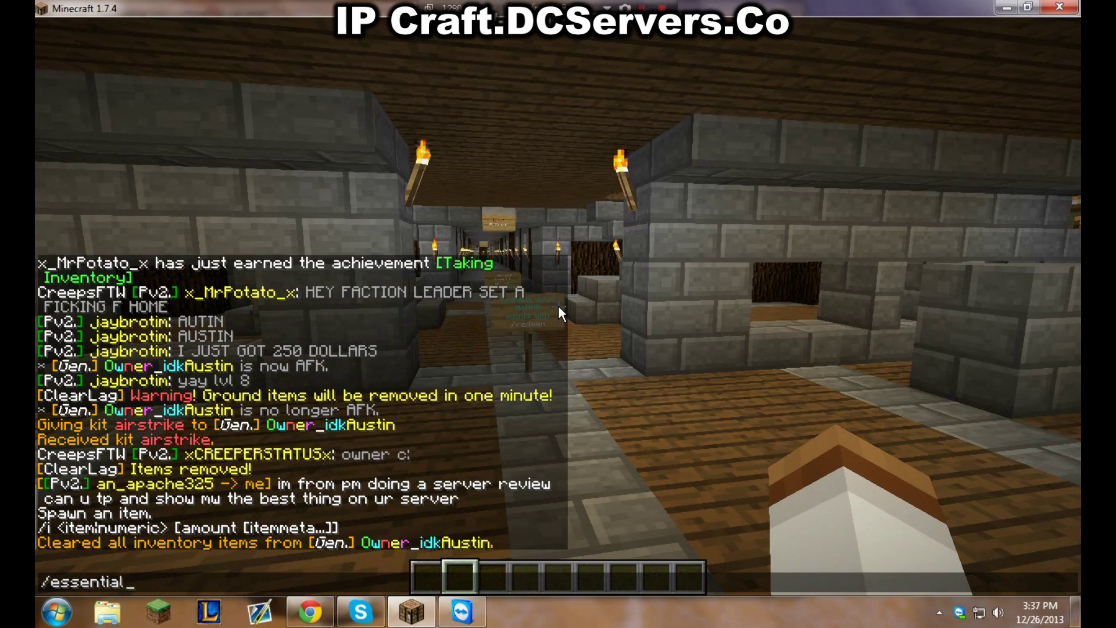
pyautogui.write('s reload')
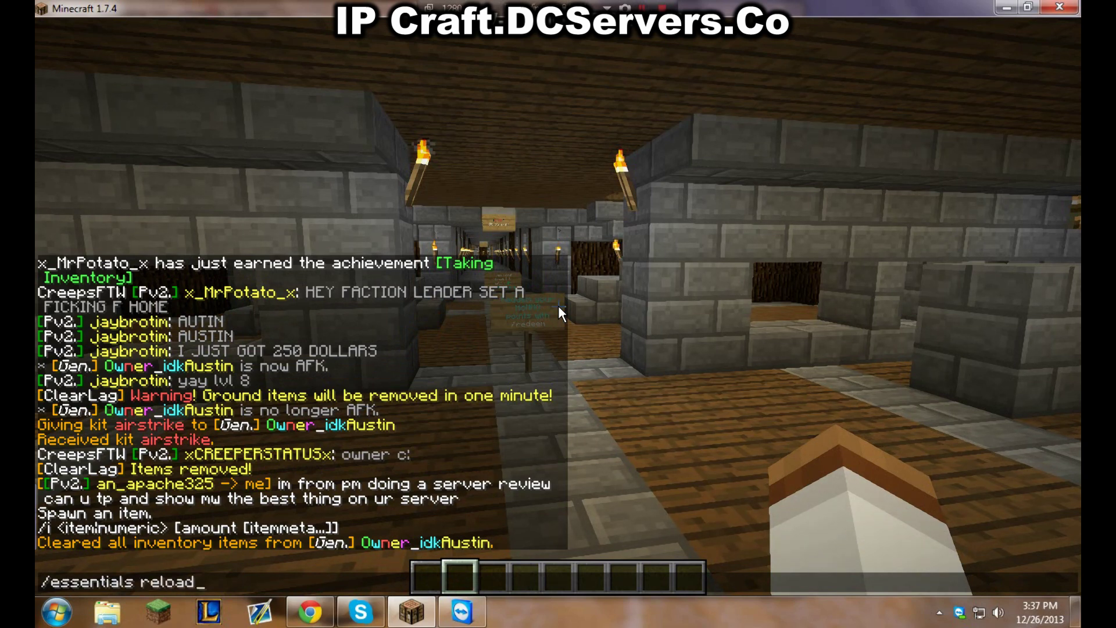
pyautogui.press('Return')
# Check the kit's name in the remote config.yml, return to Minecraft and claim it with /kit testkit
pyautogui.press('/')
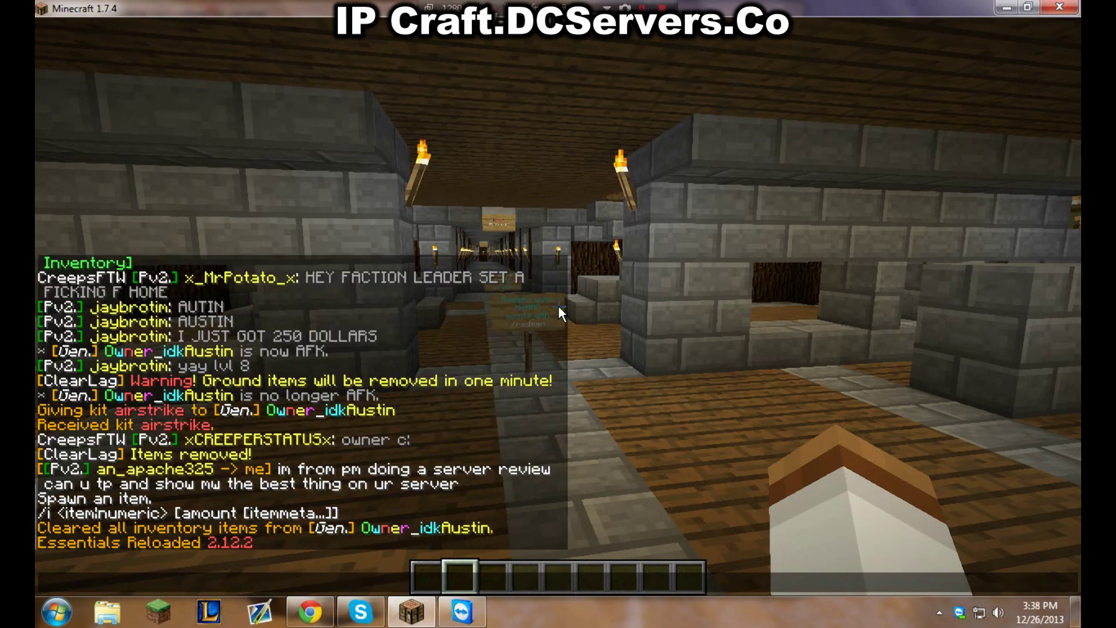
pyautogui.write('kit test')
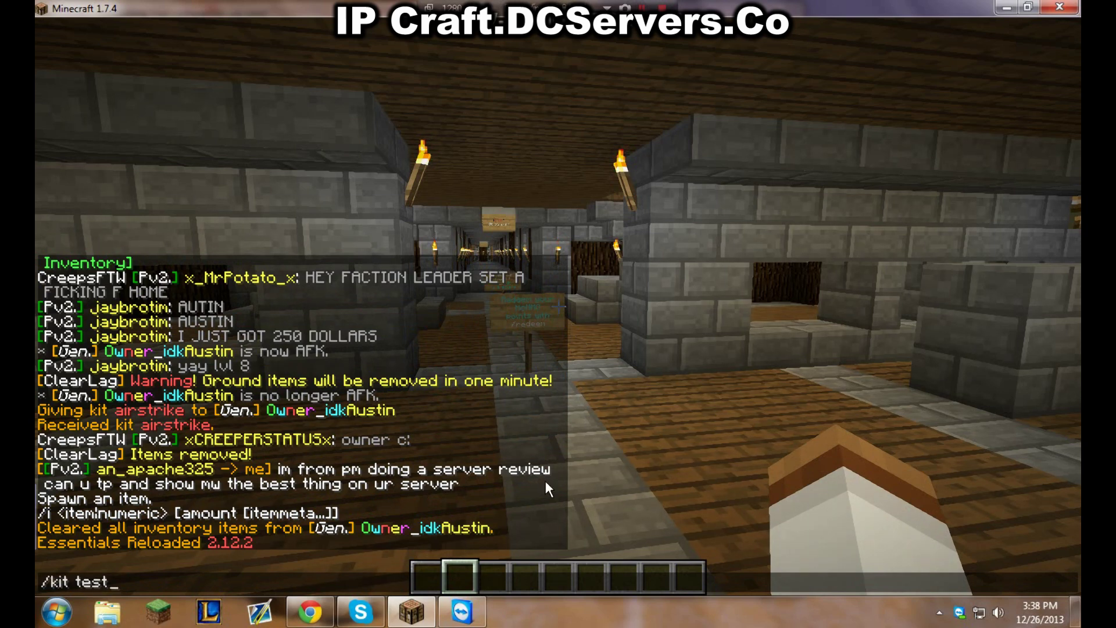
pyautogui.click(462, 612)
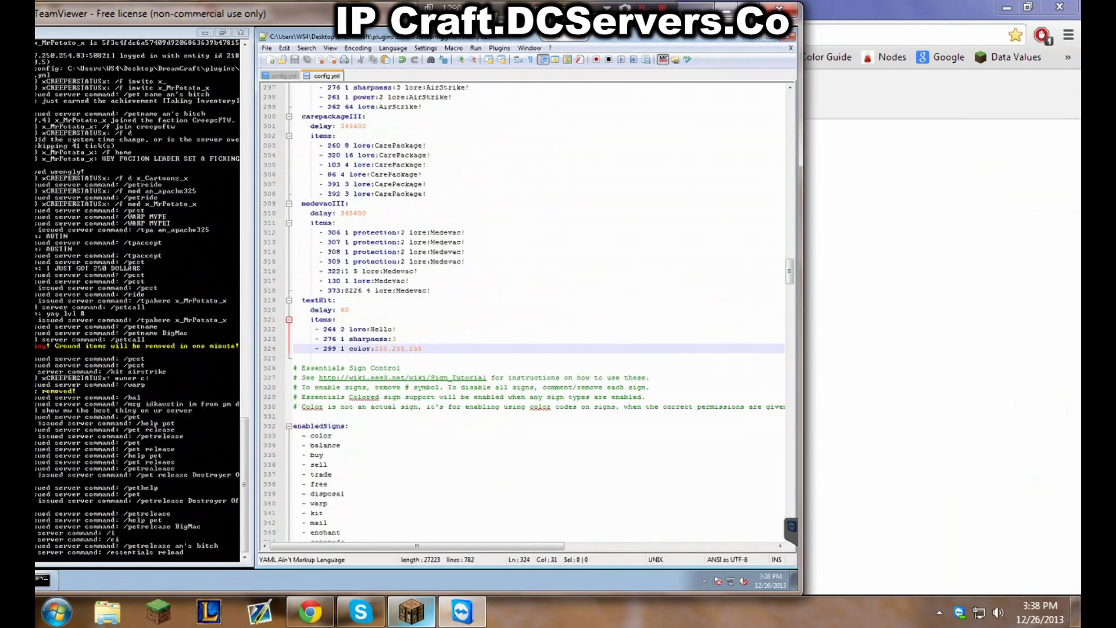
pyautogui.click(412, 611)
pyautogui.write('kit testkit')
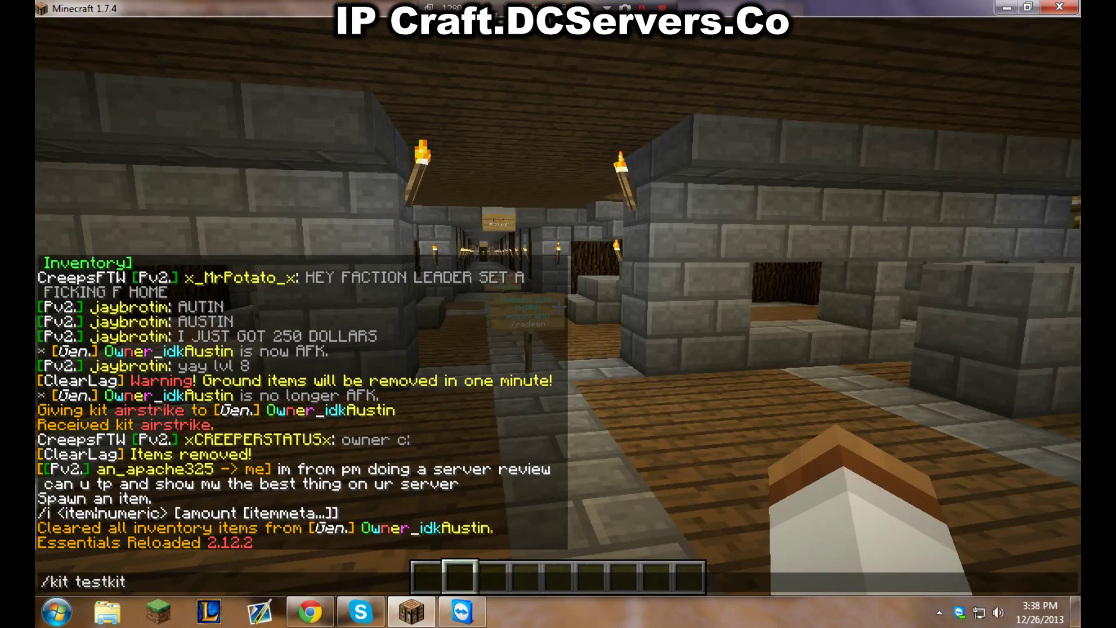
pyautogui.press('Return')
# Inspect the received kit items in the player inventory and close it
pyautogui.press('w')
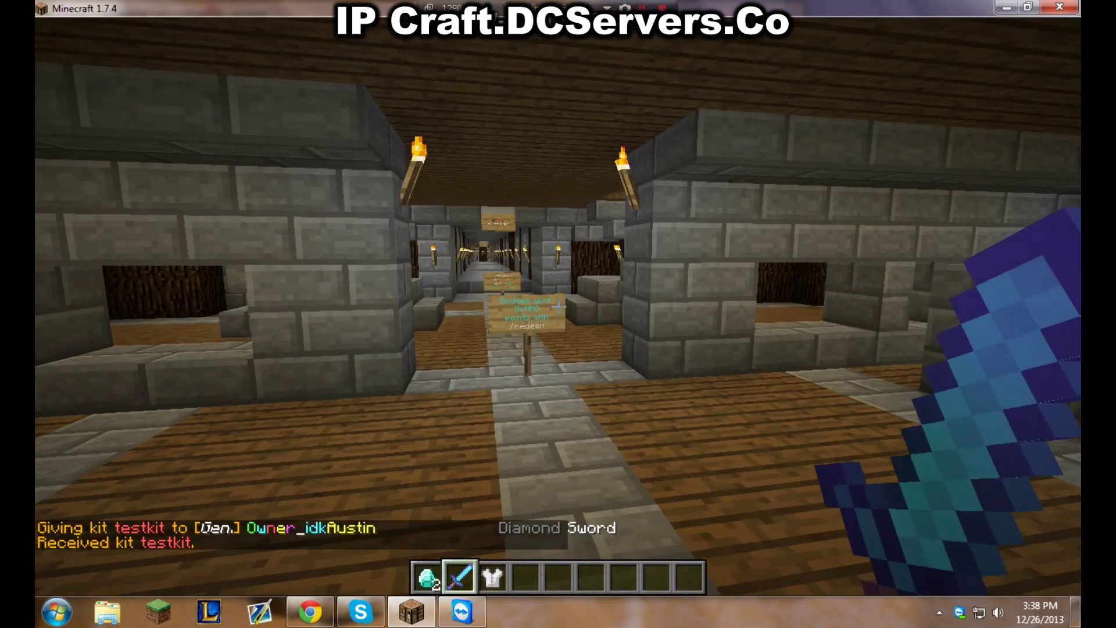
pyautogui.press('e')
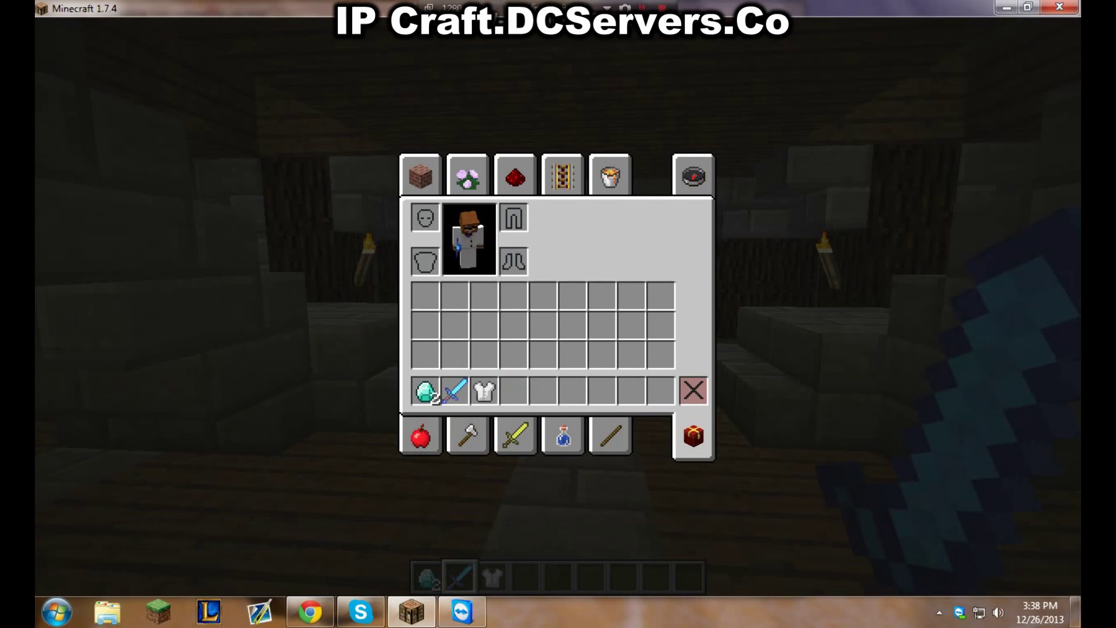
pyautogui.press('e')
pyautogui.press('Tab')
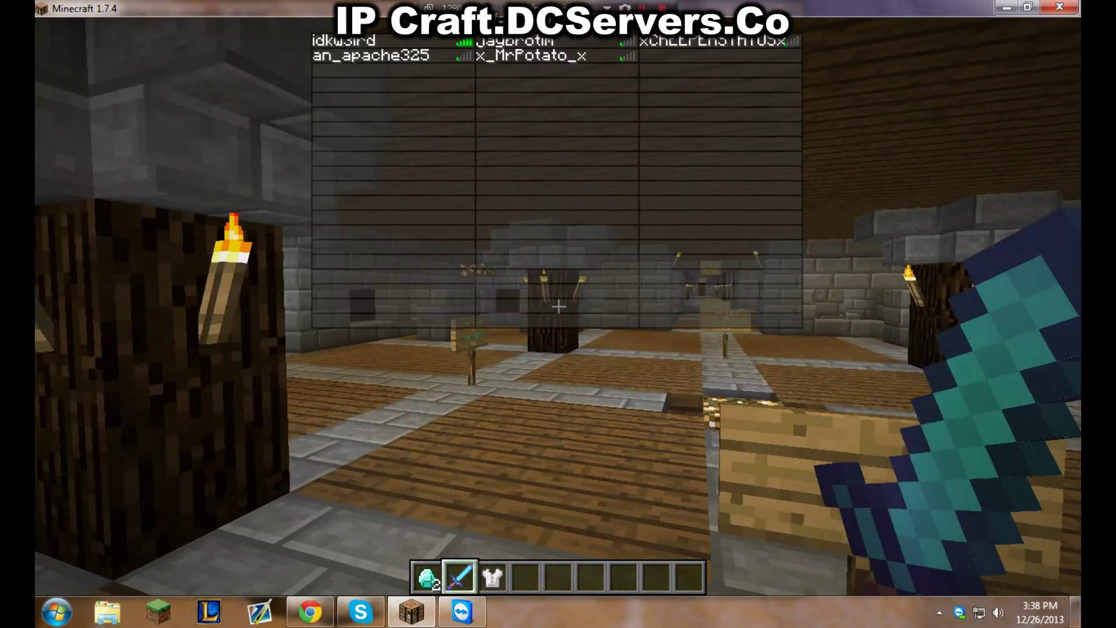
pyautogui.press('5')
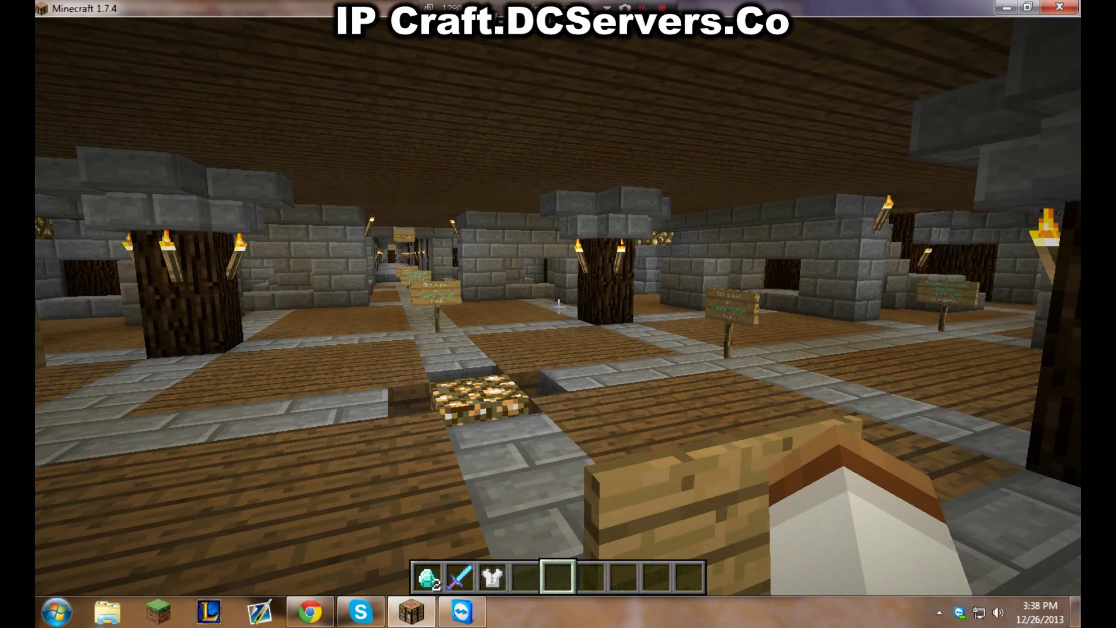
pyautogui.press('w')
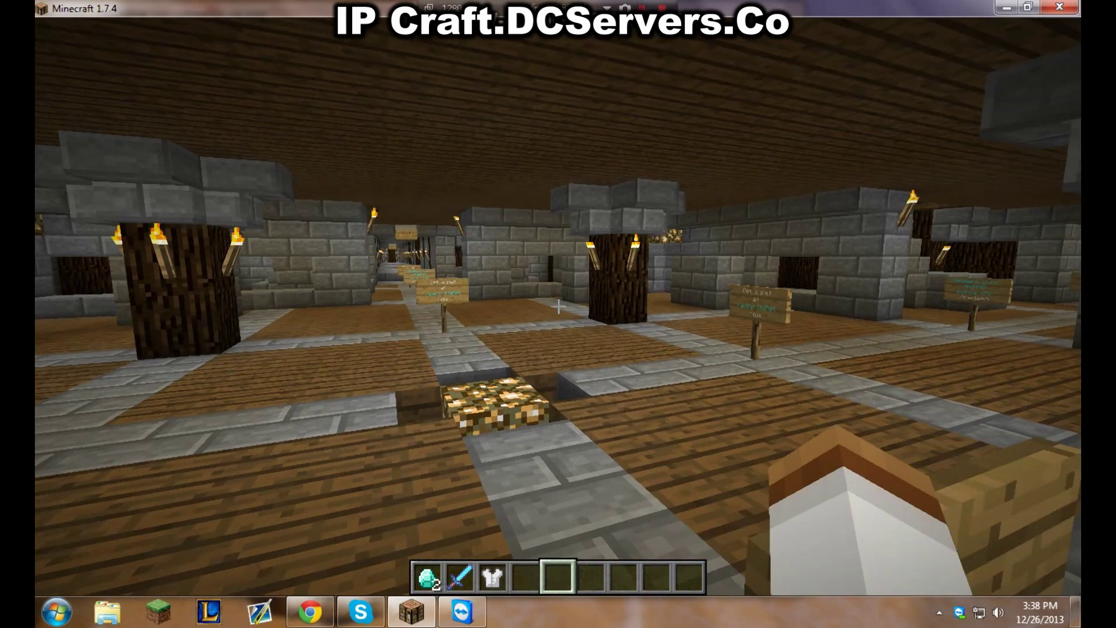
pyautogui.press('t')
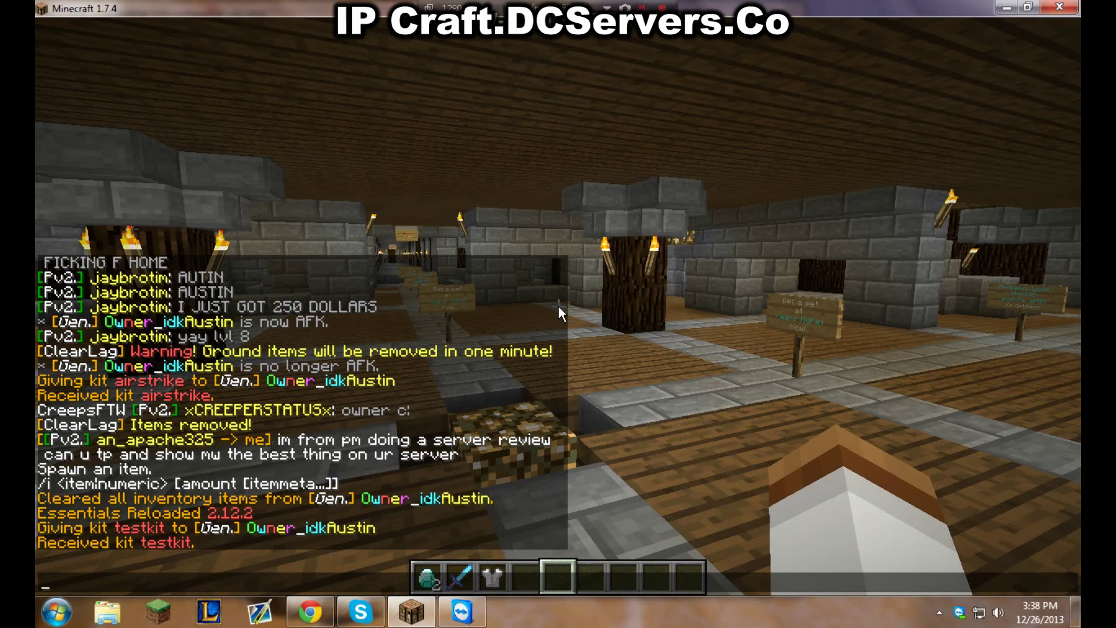
pyautogui.press('Escape')
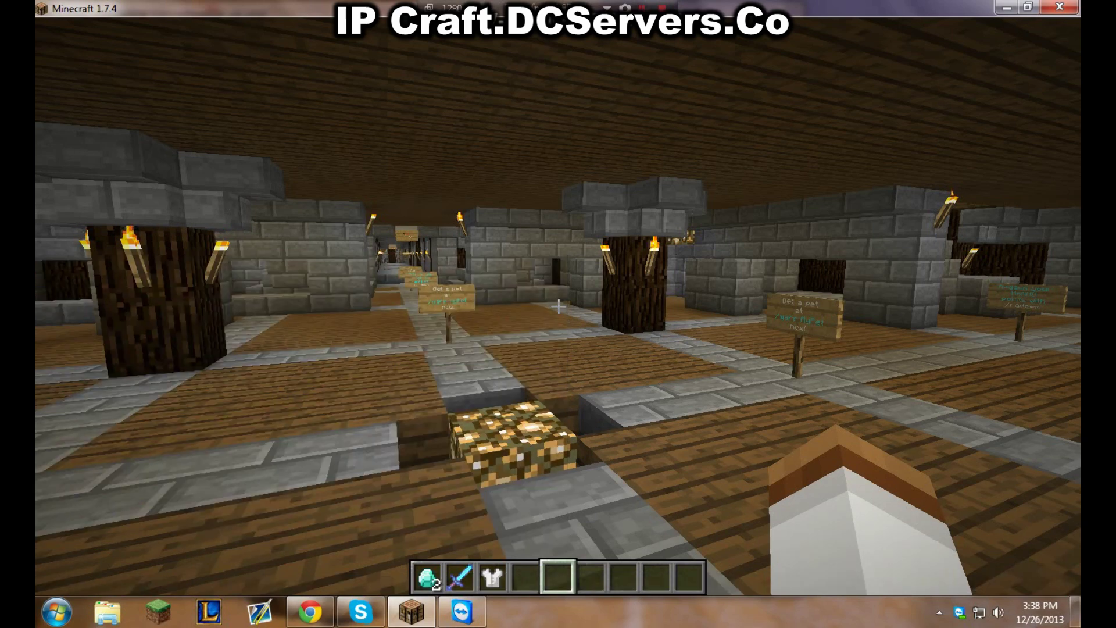